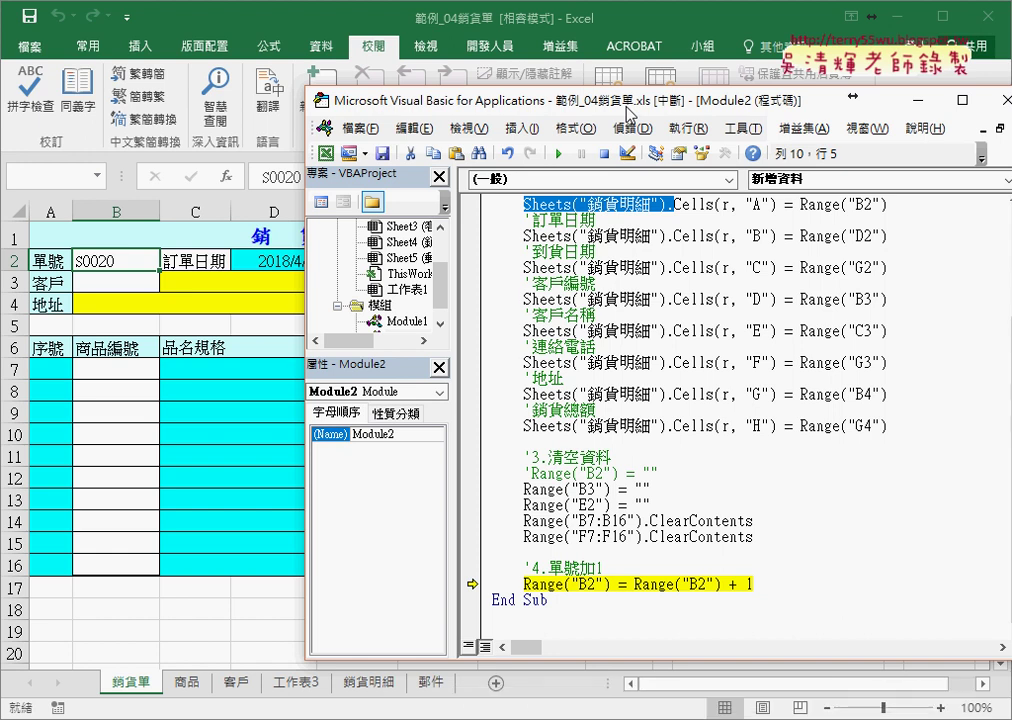
Highlight the Range("B2") + 1 expression on the increment line to point it out.
left_click(756, 585)
left_click_drag(756, 585, 634, 585)
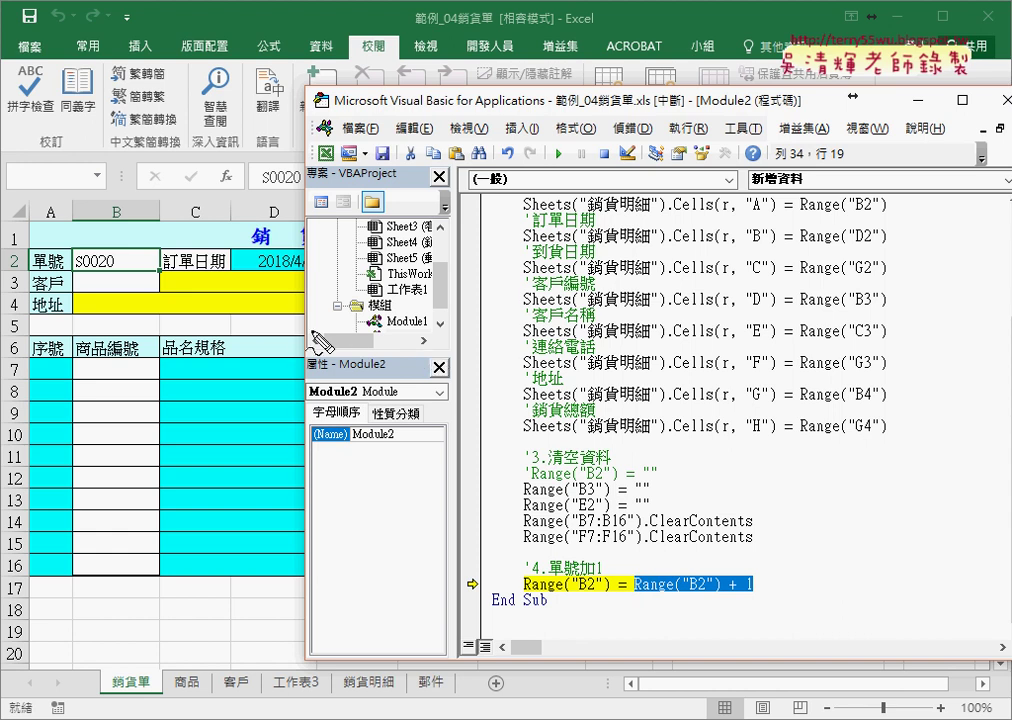
left_click_drag(97, 249, 101, 273)
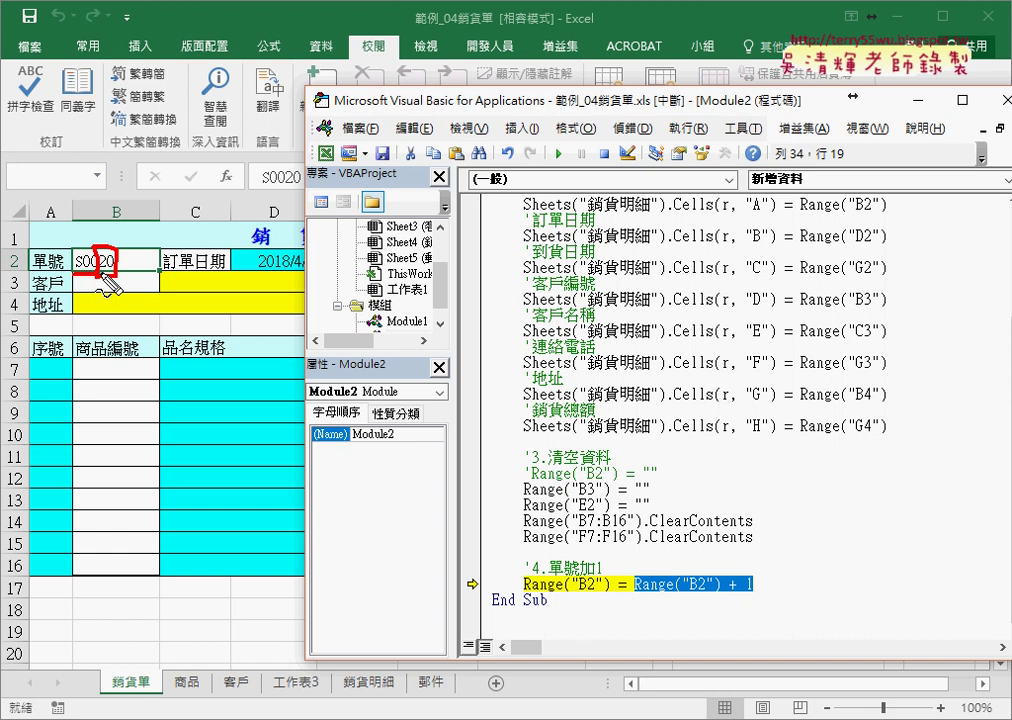
key("Escape")
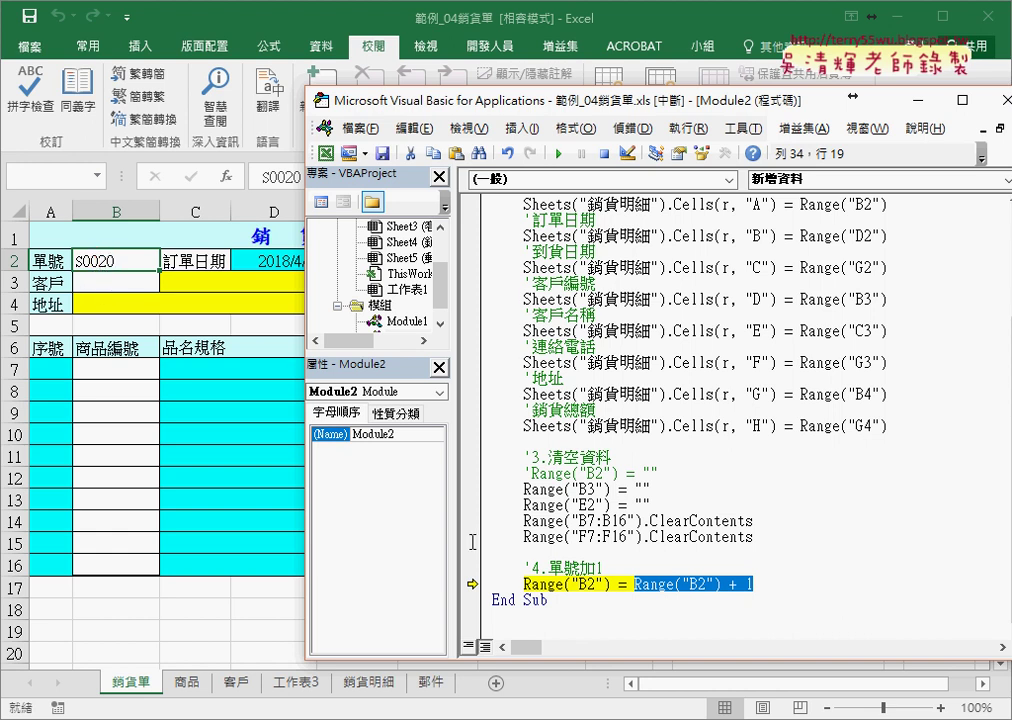
left_click(794, 585)
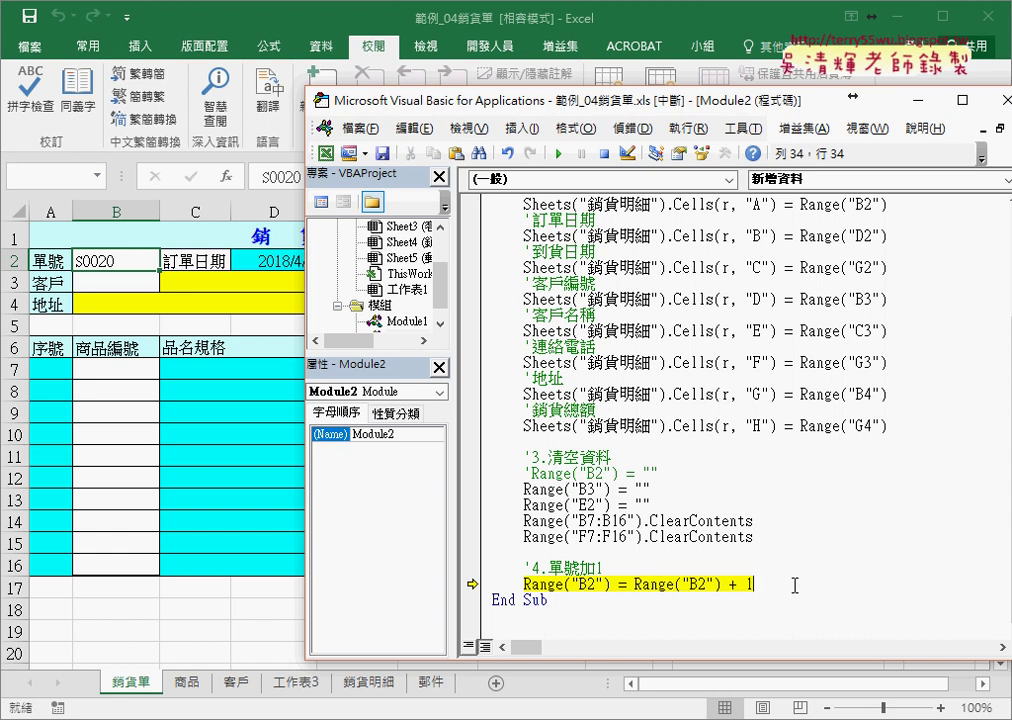
left_click(632, 585)
left_click_drag(634, 584, 752, 584)
left_click(751, 587)
Insert "S" & right after the equals sign on line 34.
left_click(629, 585)
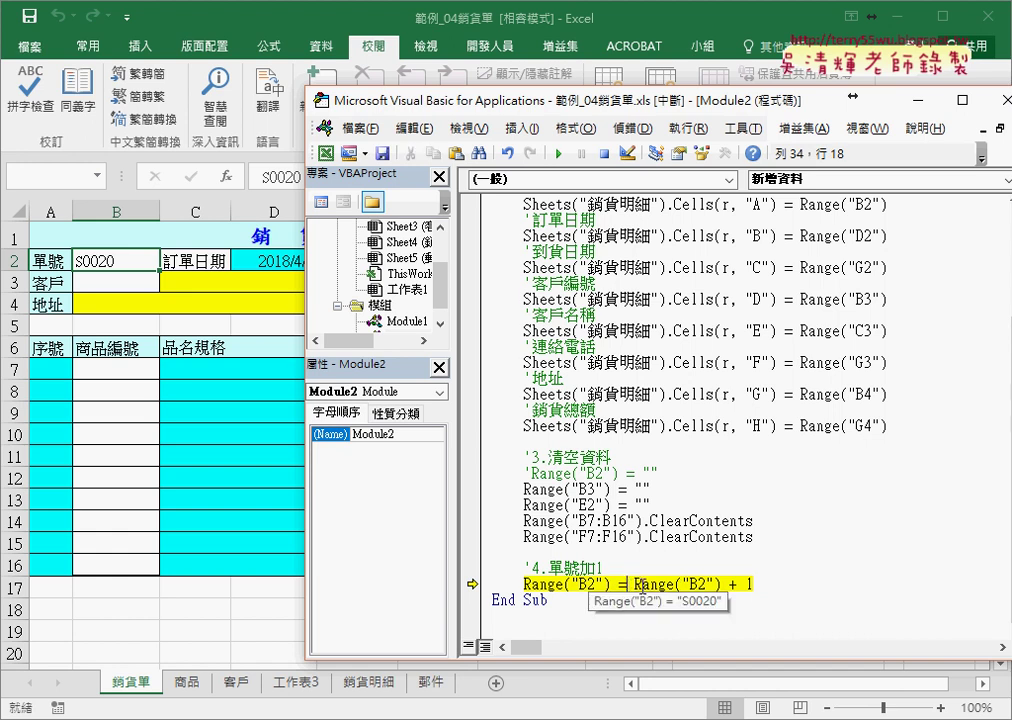
type("\"")
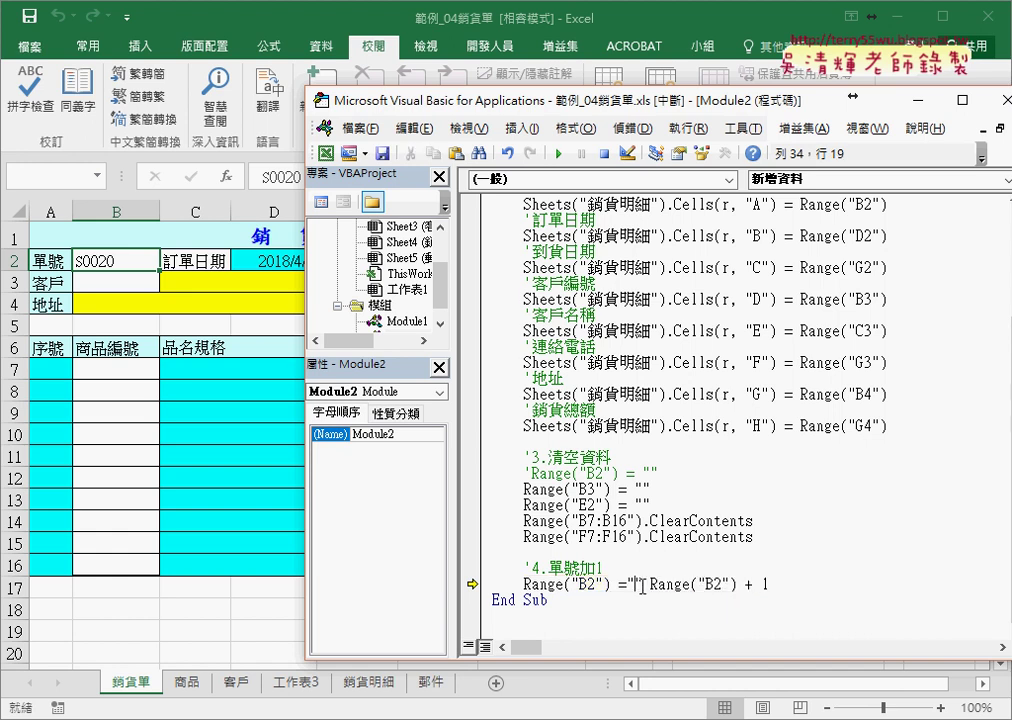
type("S\"")
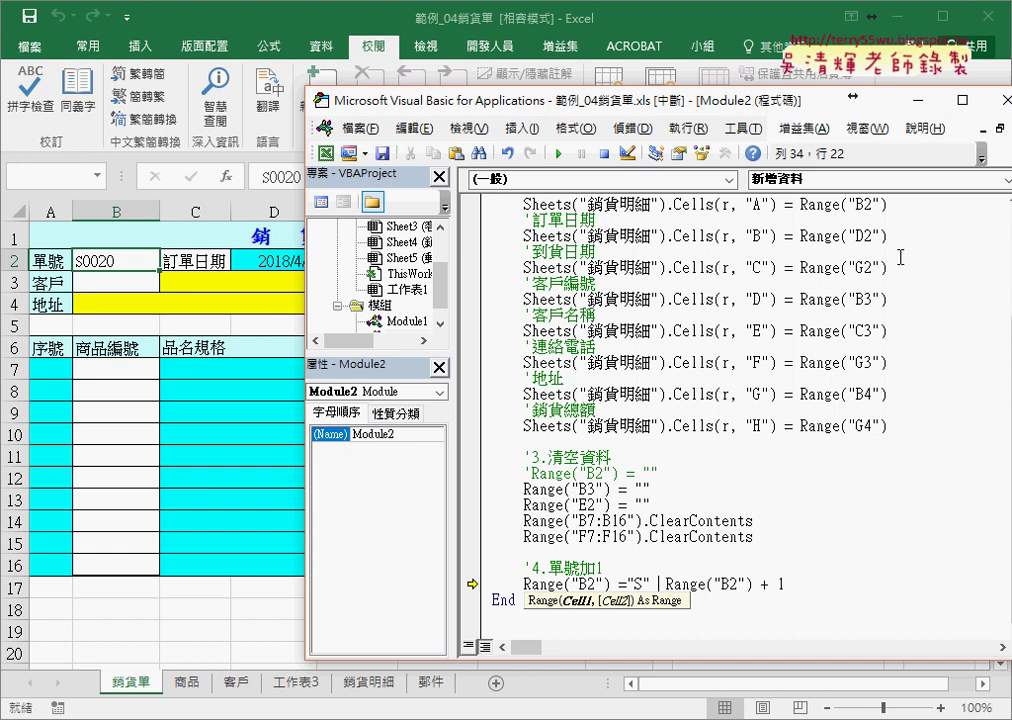
type("&")
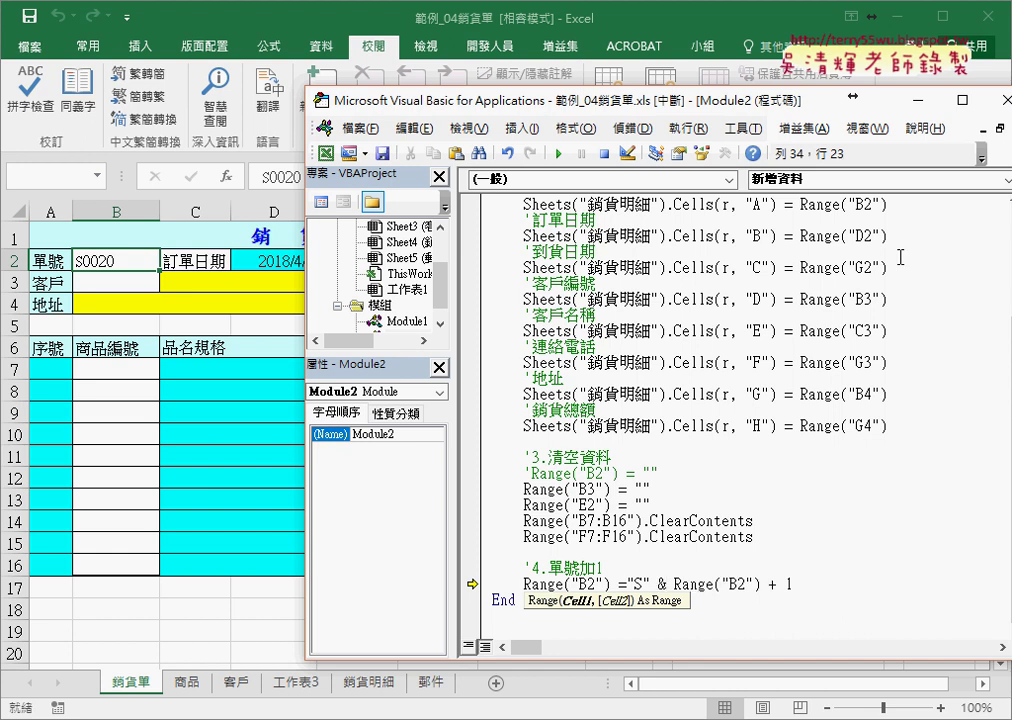
key("Right")
key("Right")
key("Right")
key("Right")
key("Right")
key("Left")
key("Left")
key("Left")
key("Left")
key("Left")
key("Left")
Wrap the second Range("B2") in right( ... ,4) so only its last four characters get incremented.
left_click_drag(603, 594, 616, 593)
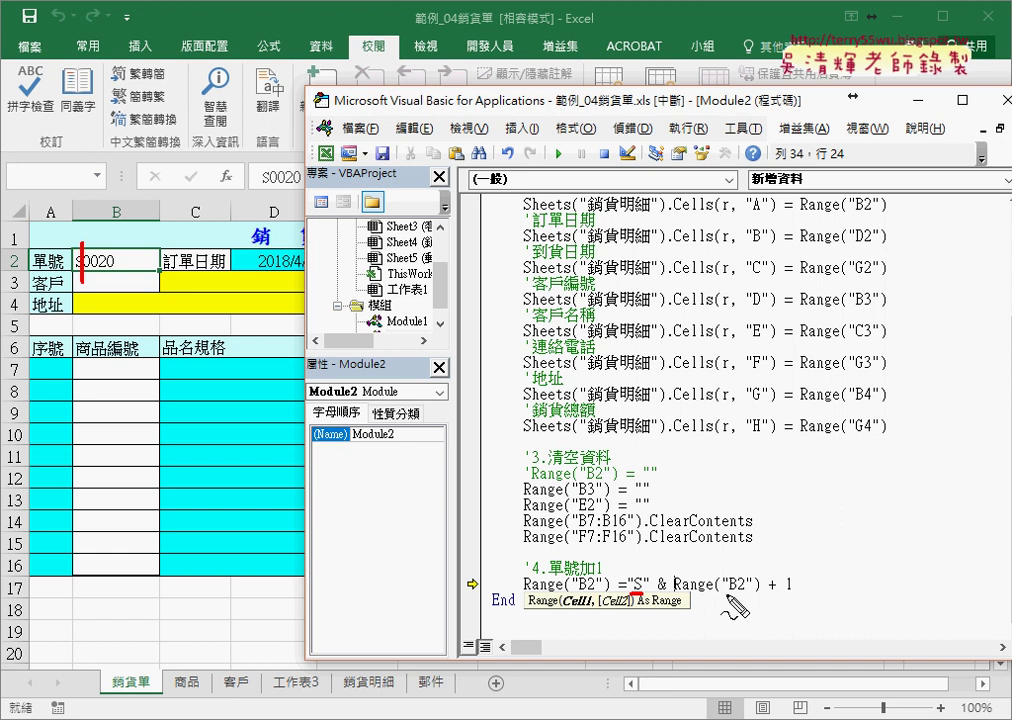
key("Escape")
type("r")
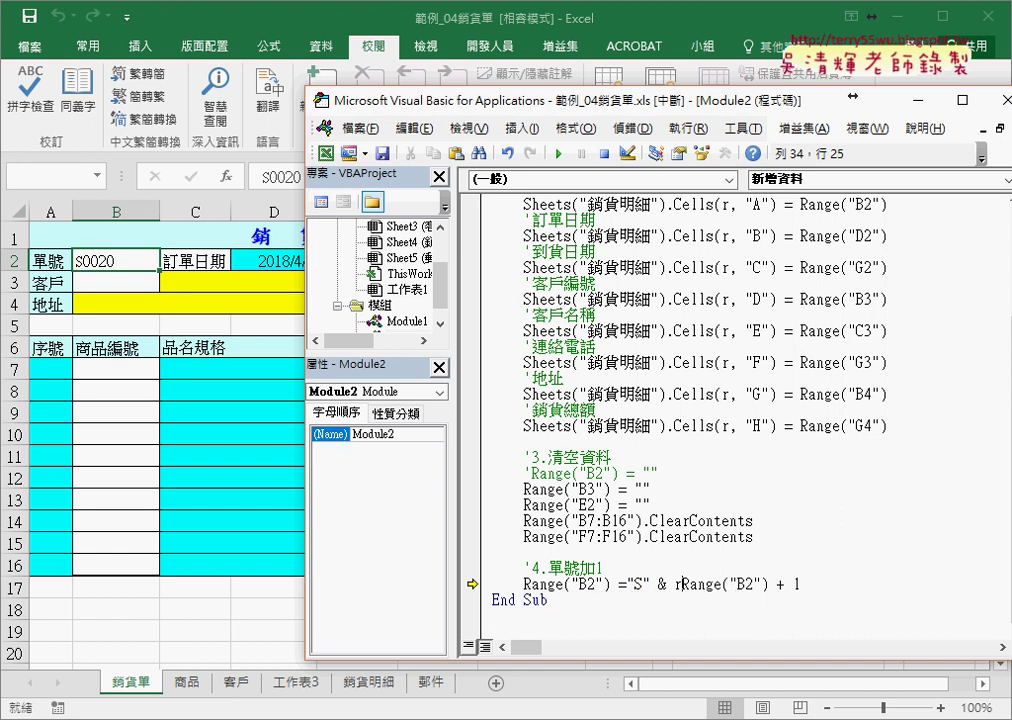
type("i")
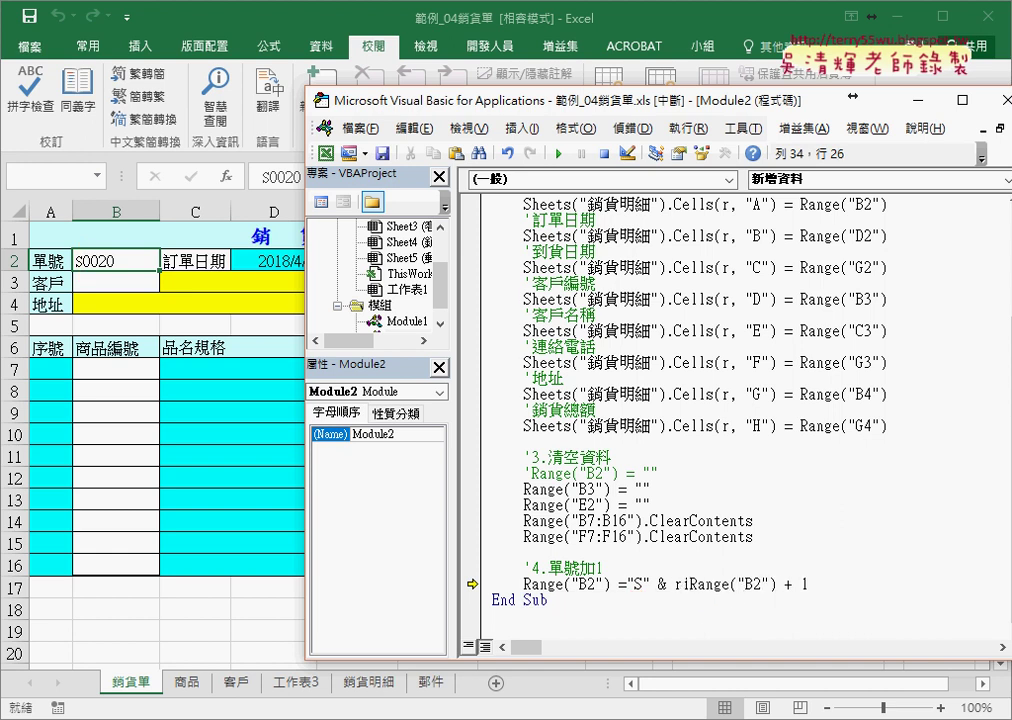
type("ght")
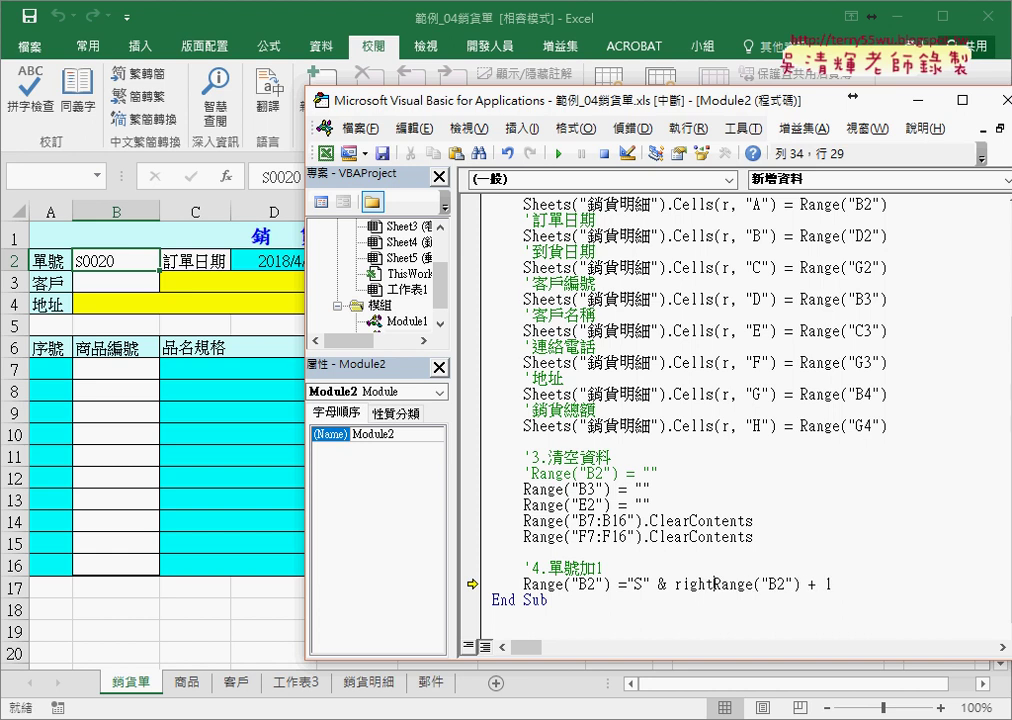
type("(")
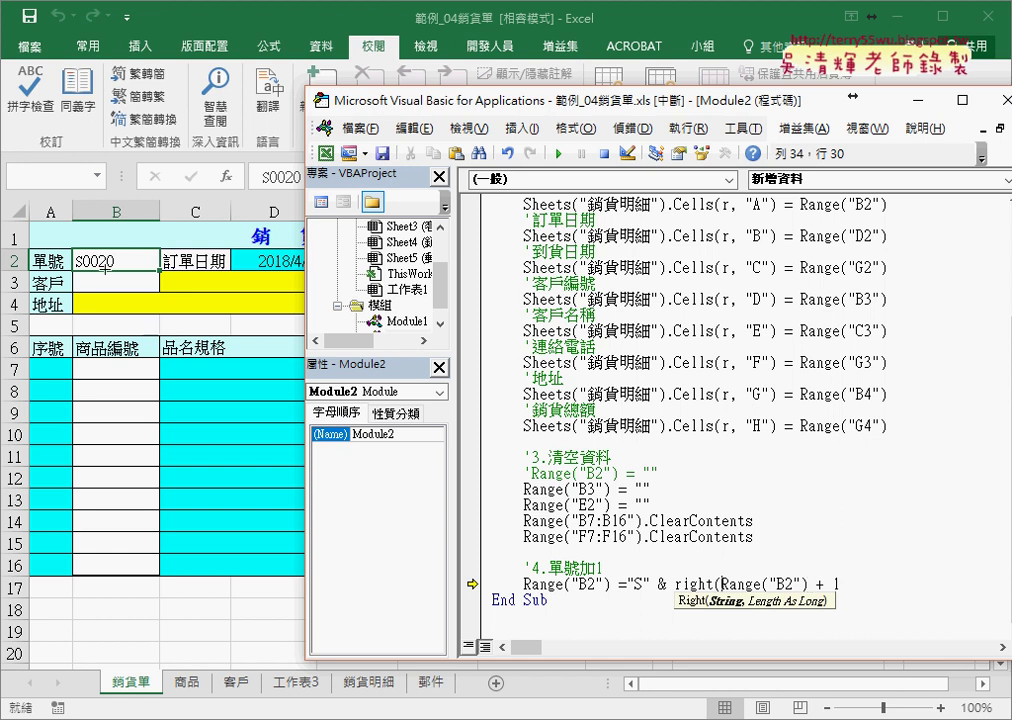
left_click(811, 584)
type(",")
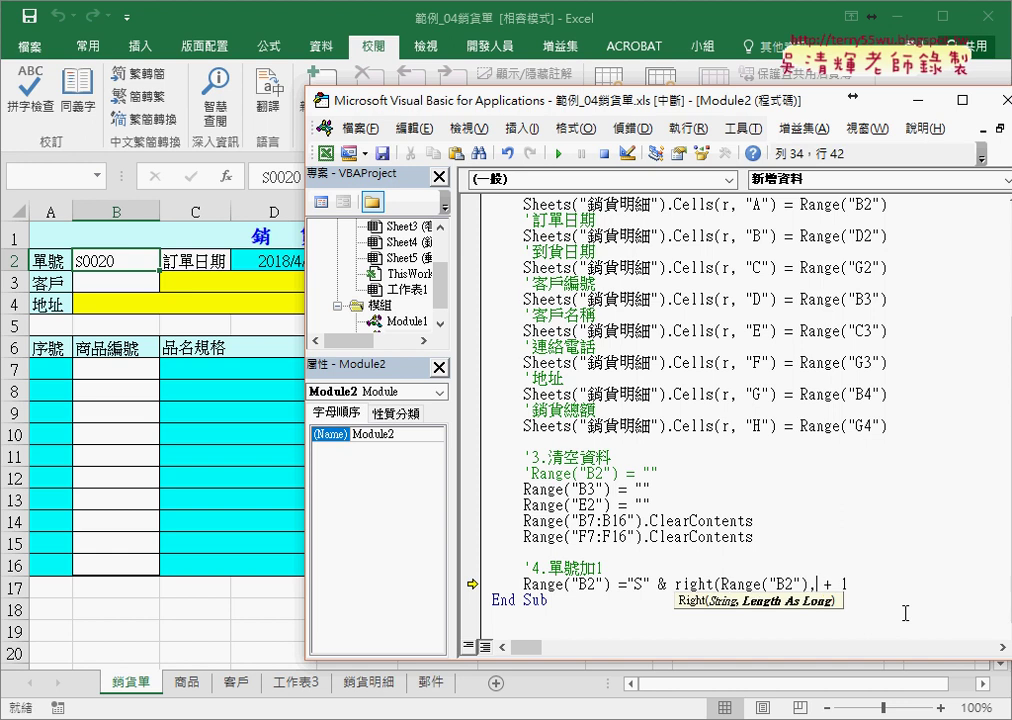
type("4")
type(")")
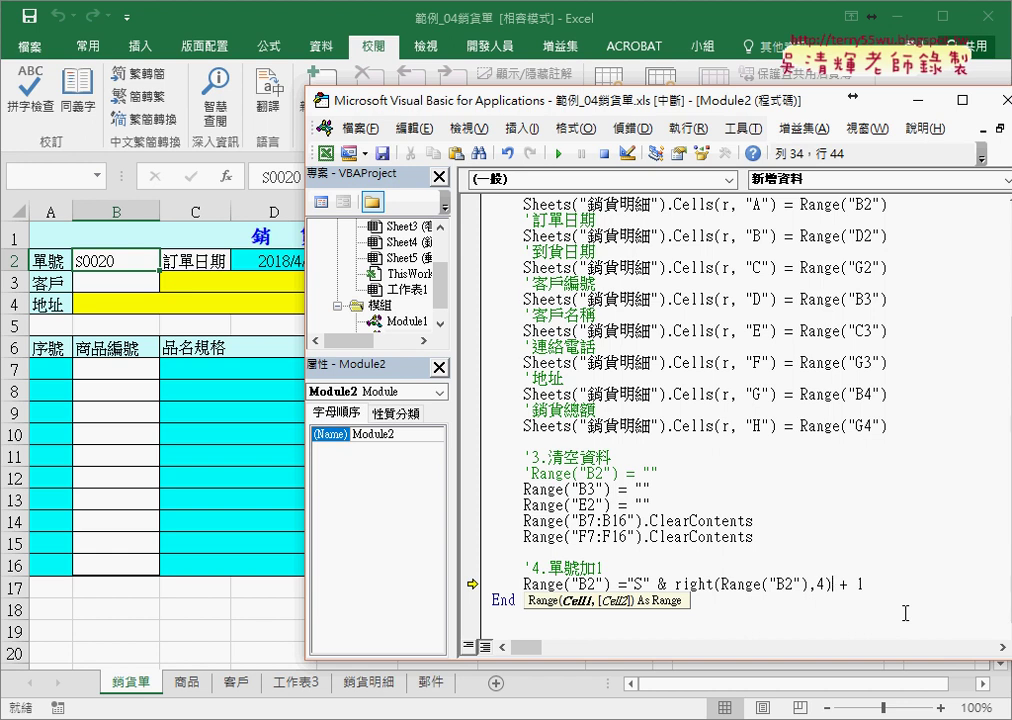
left_click(721, 583)
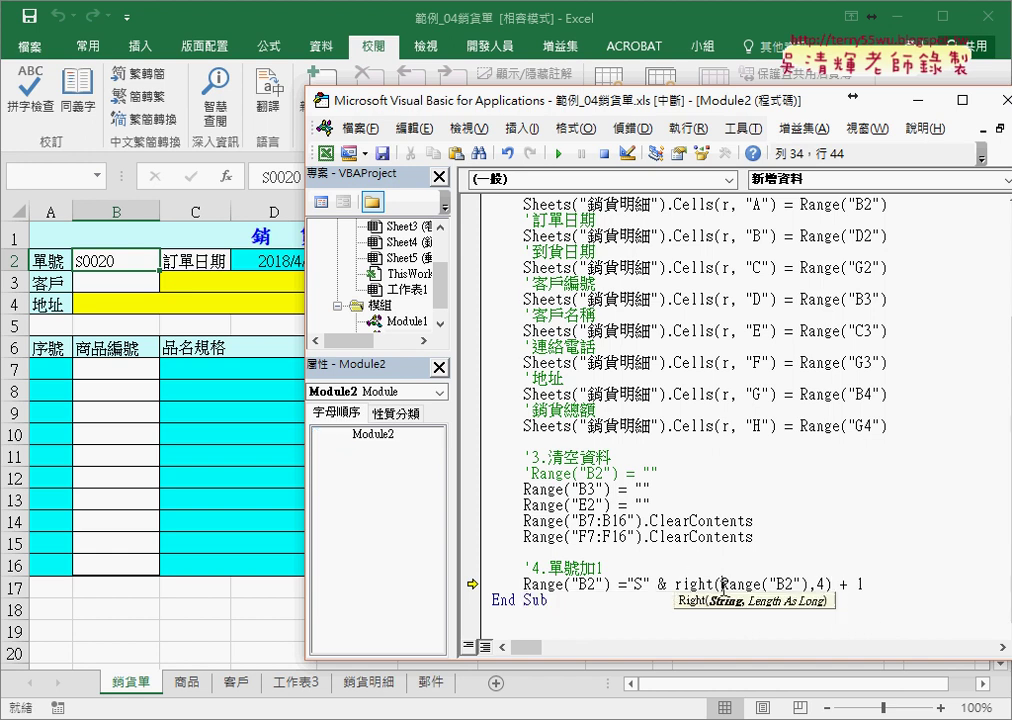
left_click_drag(721, 583, 828, 584)
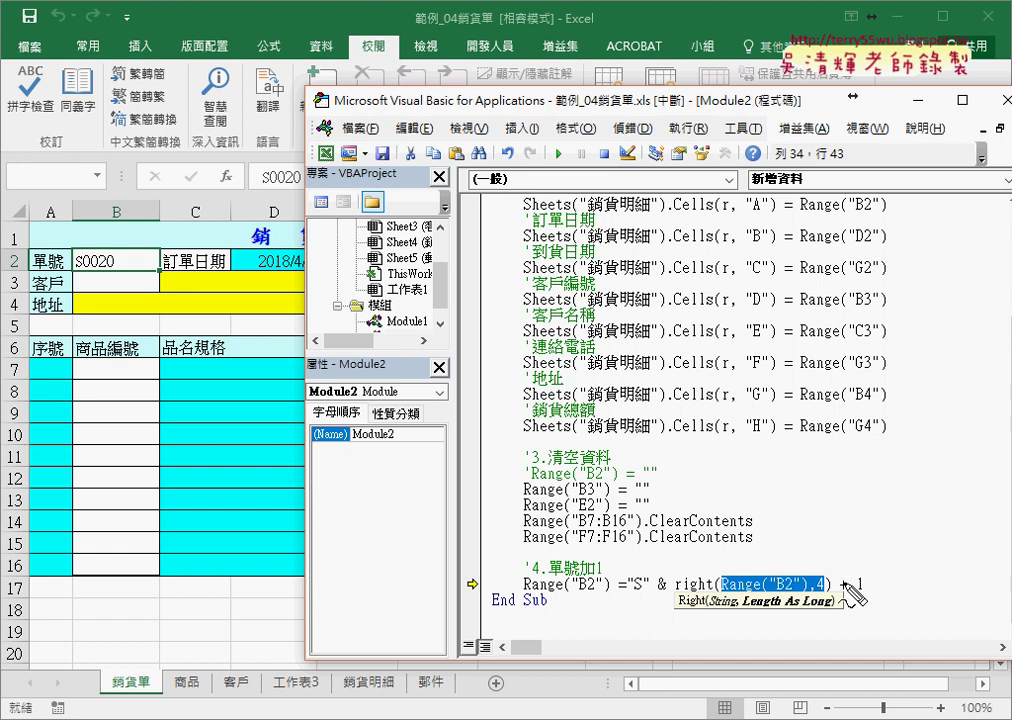
mouse_move(75, 269)
left_mouse_down()
mouse_move(116, 268)
mouse_move(80, 238)
mouse_move(126, 243)
left_mouse_up()
left_click_drag(839, 593, 848, 593)
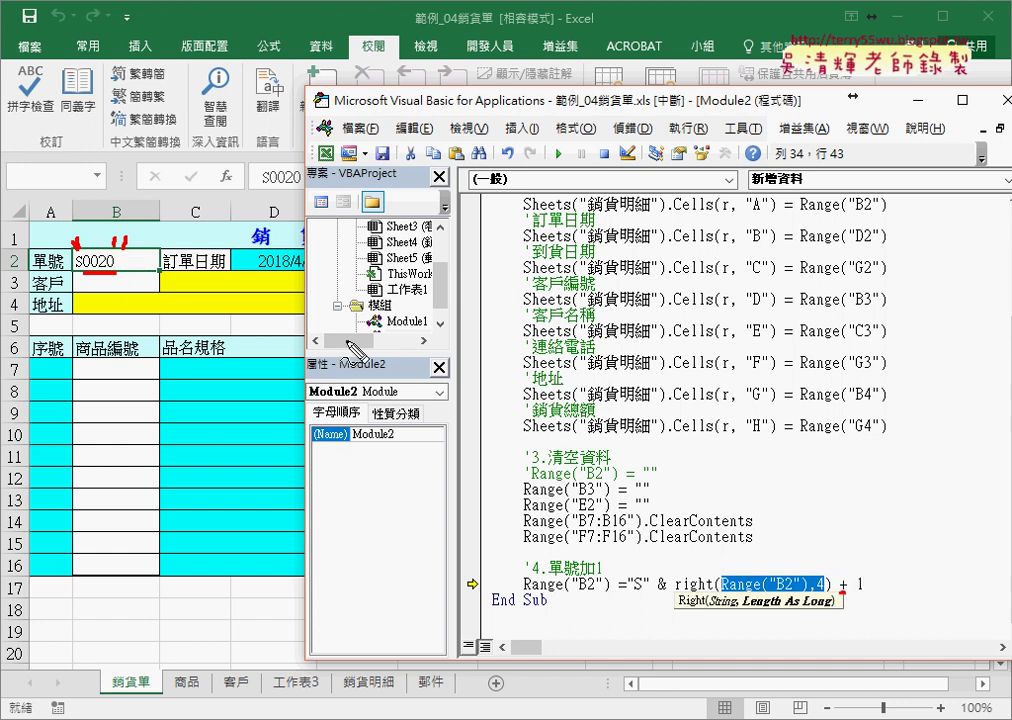
mouse_move(135, 263)
left_mouse_down()
mouse_move(172, 262)
mouse_move(162, 275)
mouse_move(210, 272)
mouse_move(224, 258)
left_mouse_up()
left_click_drag(842, 594, 846, 599)
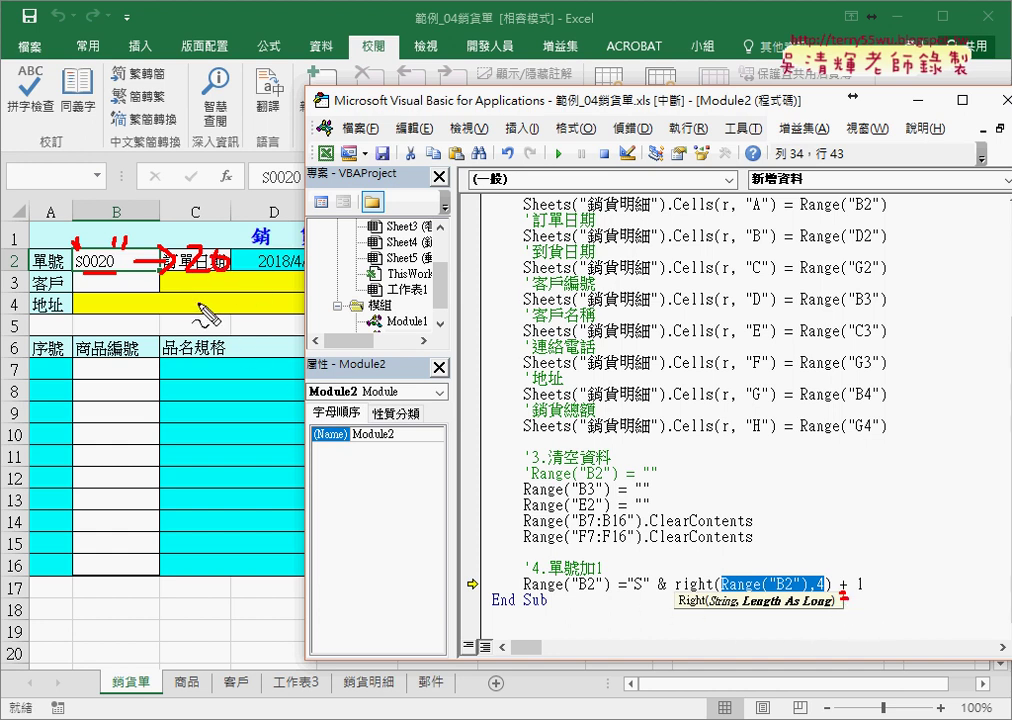
key("Escape")
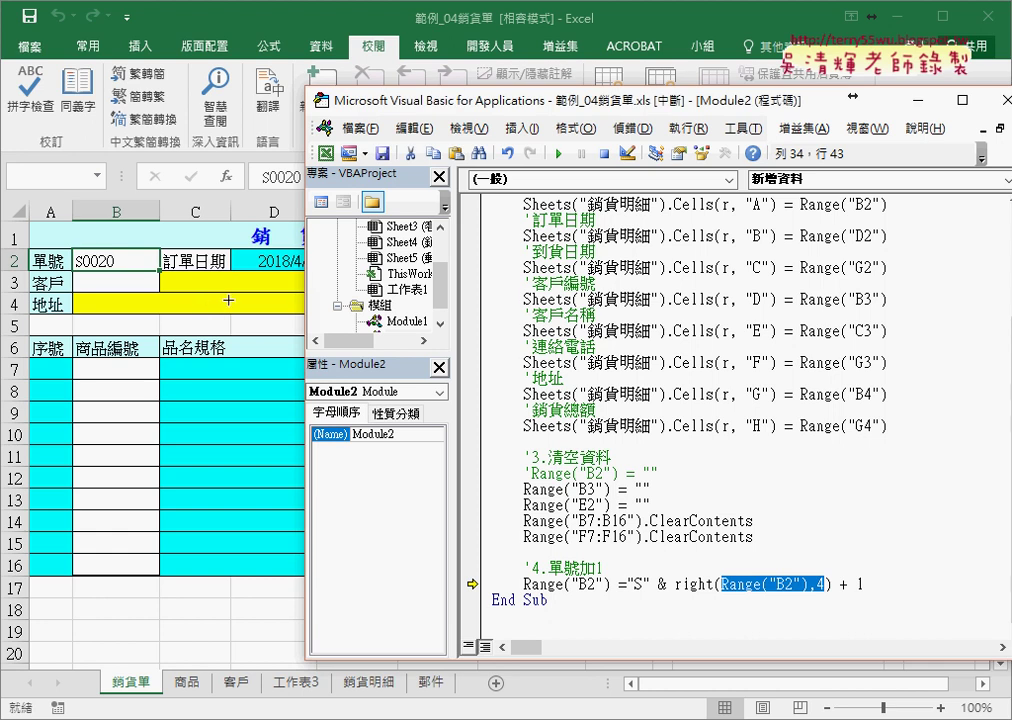
Commit the line, reformatted to Right(Range("B2"), 4) + 1, and step it with F8 so B2 reads S21.
left_click(740, 570)
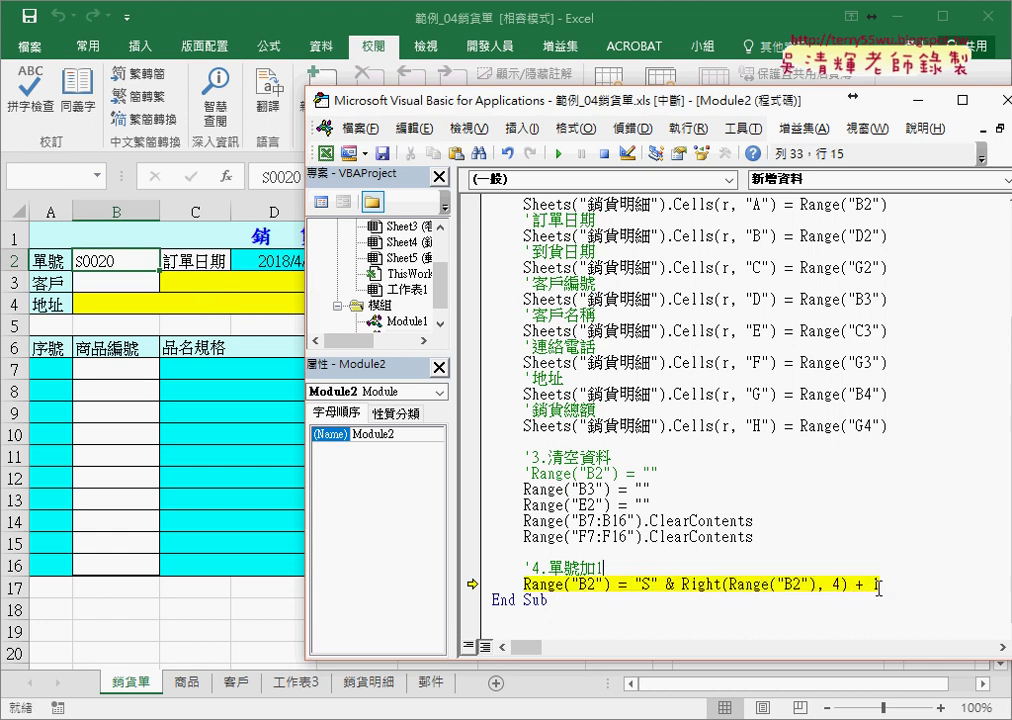
mouse_move(685, 585)
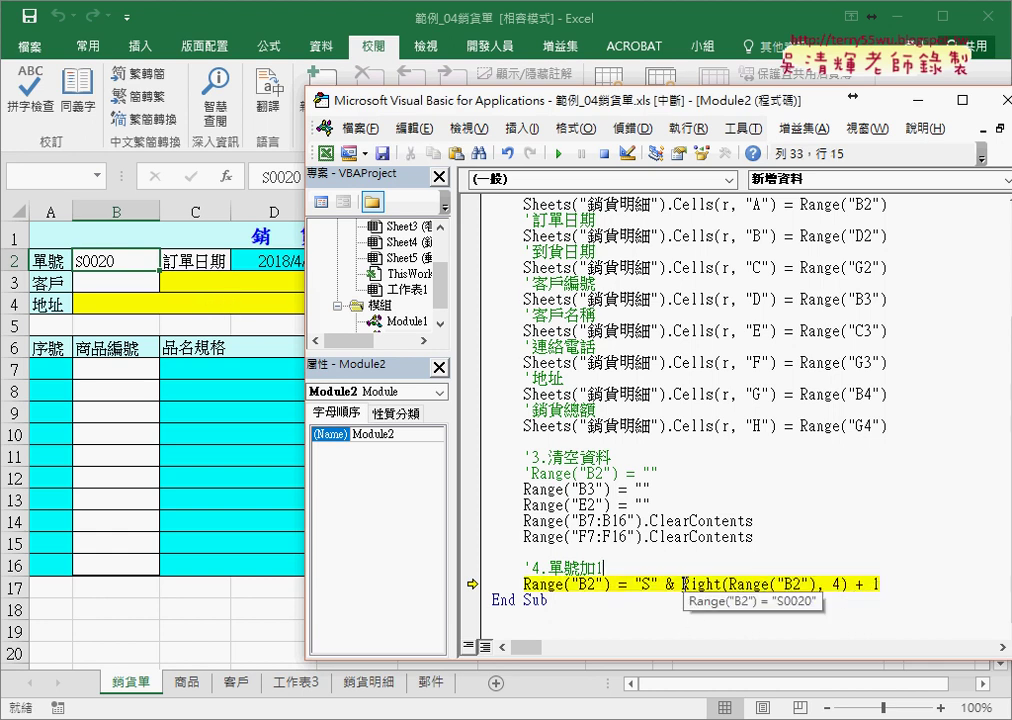
left_click_drag(683, 583, 880, 583)
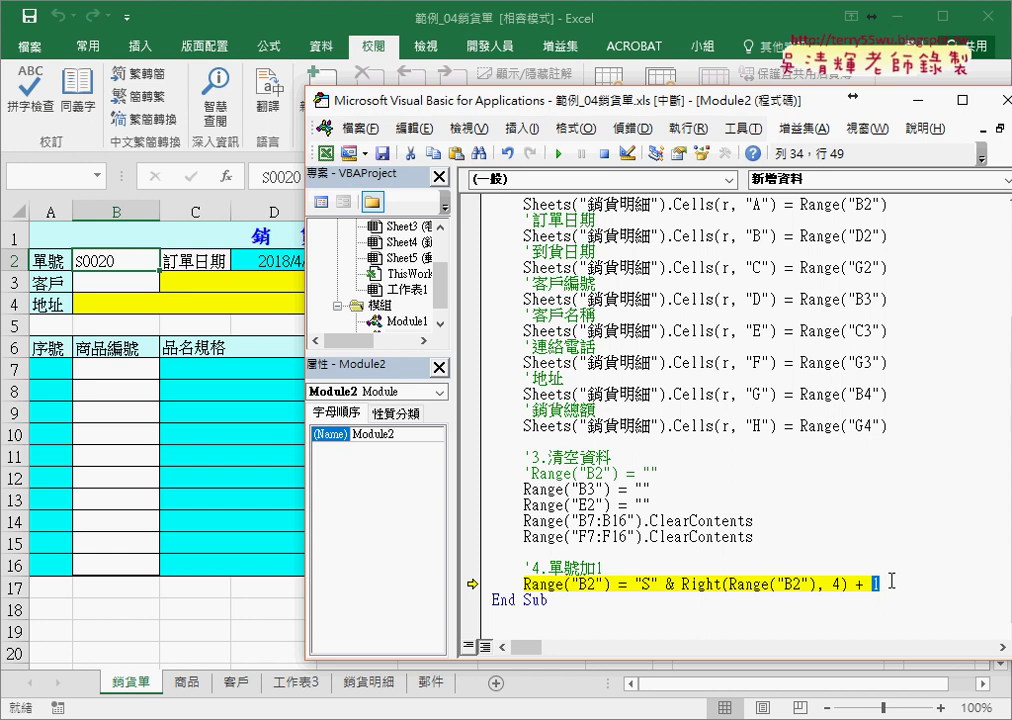
left_click(736, 583)
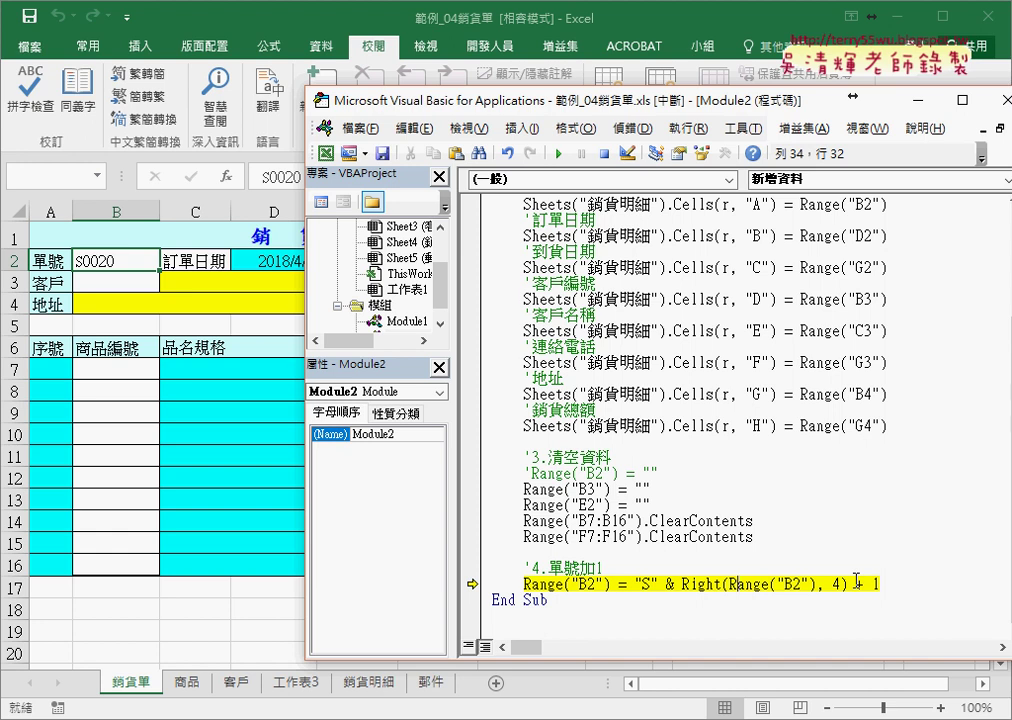
key("F8")
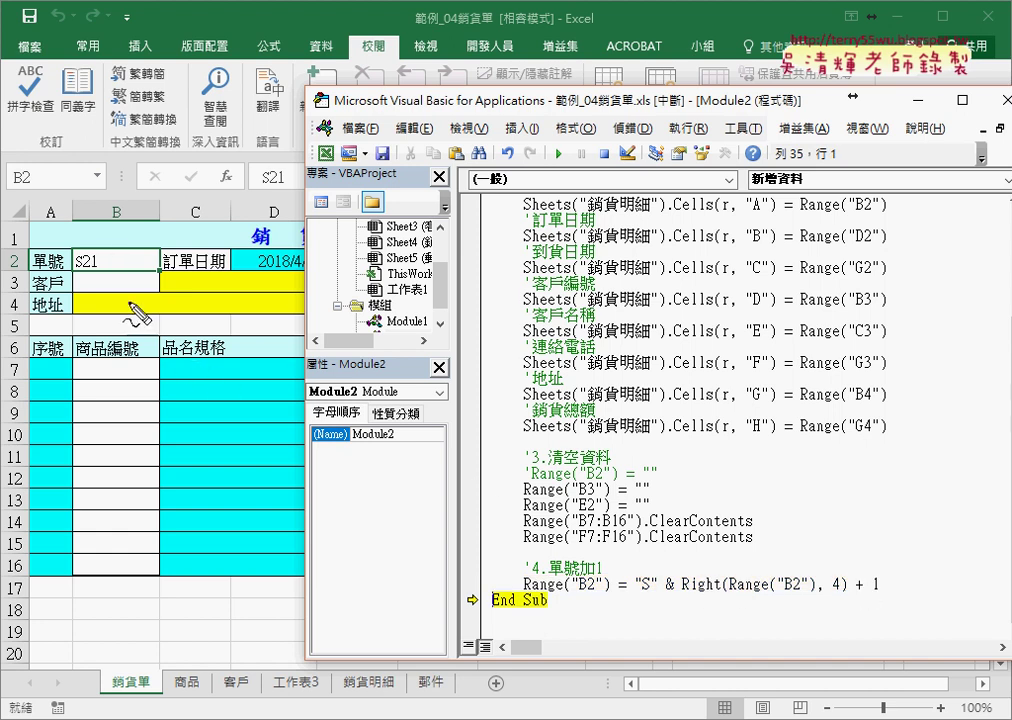
left_click_drag(78, 271, 98, 271)
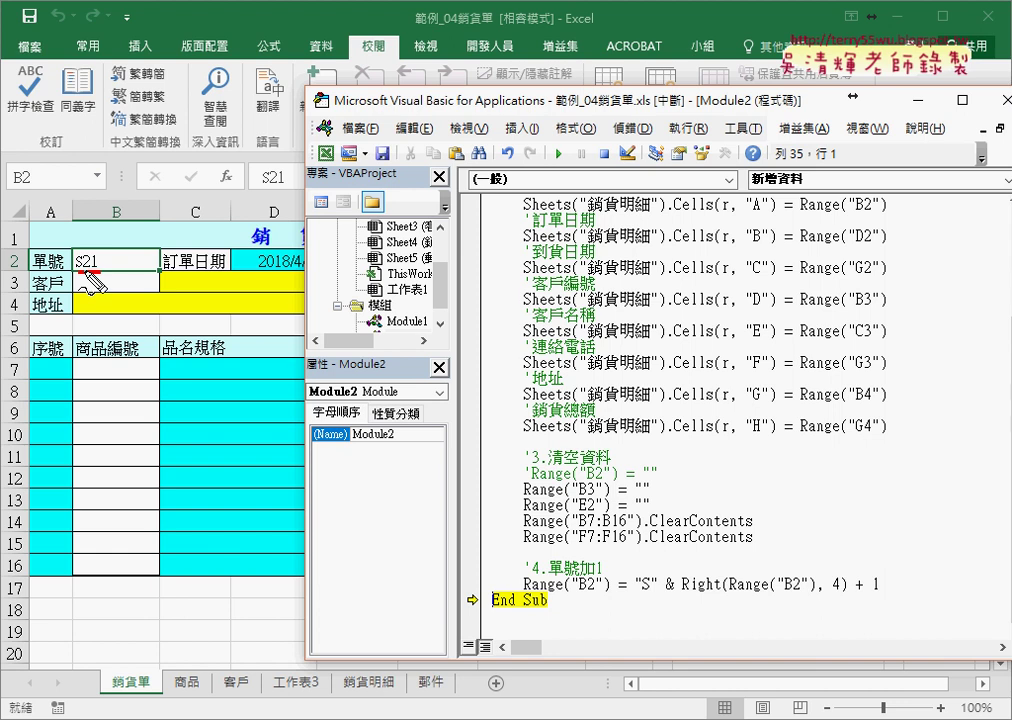
key("Escape")
left_click(684, 584)
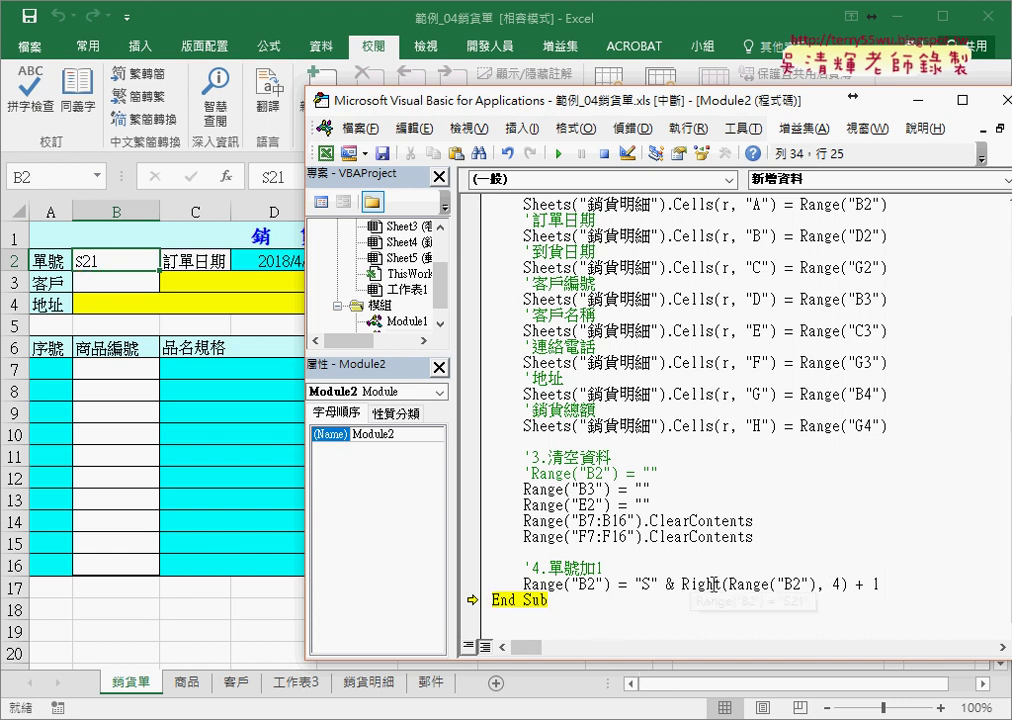
left_click_drag(683, 584, 903, 583)
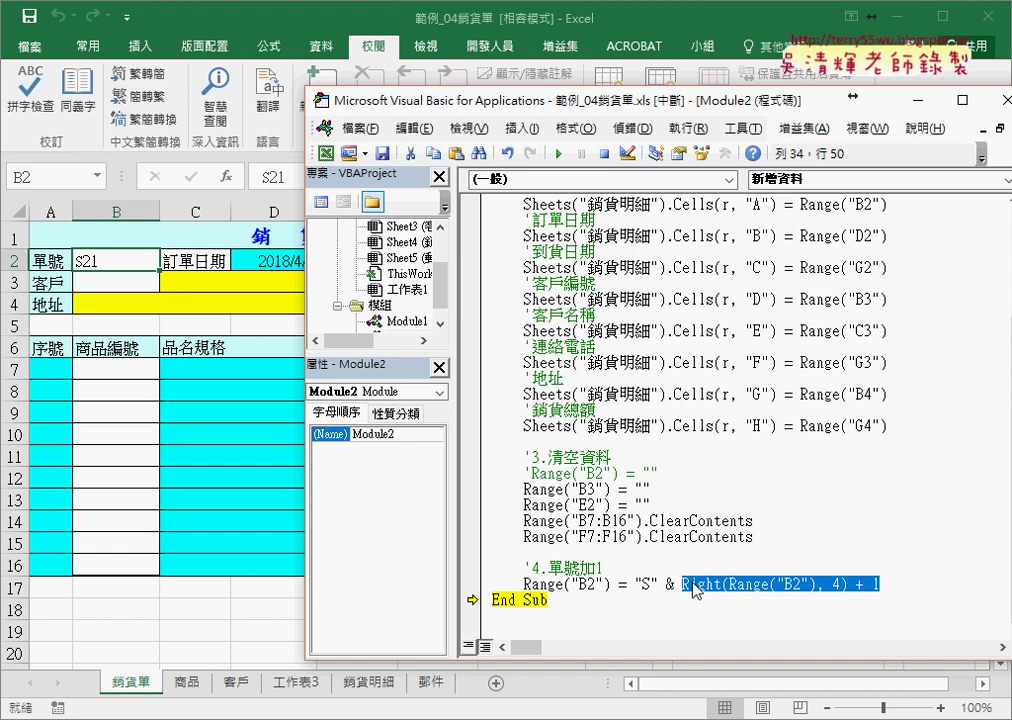
Wrap Right(Range("B2"), 4) + 1 in format( ... ,"0000") after the ampersand.
key("Left")
key("Left")
key("Right")
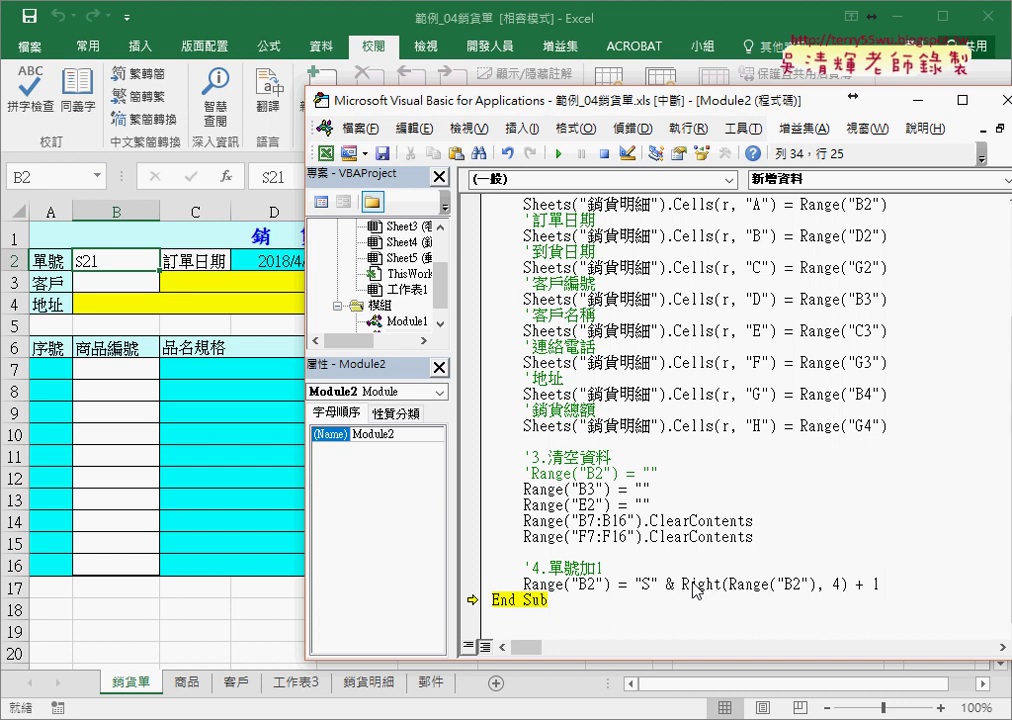
type("fo")
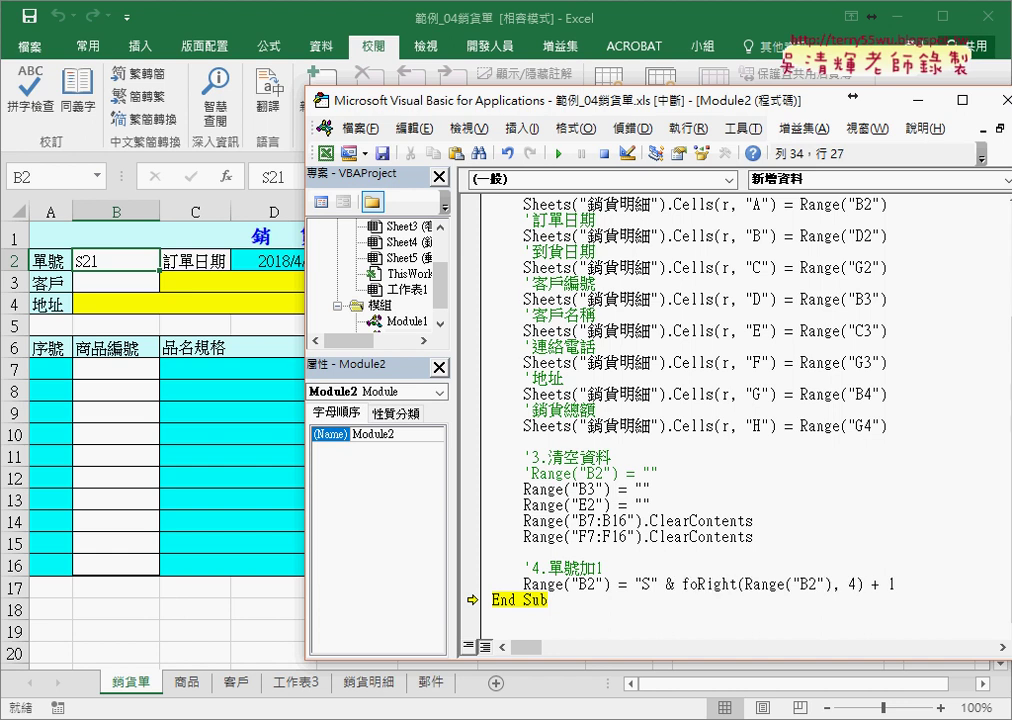
type("rmat(")
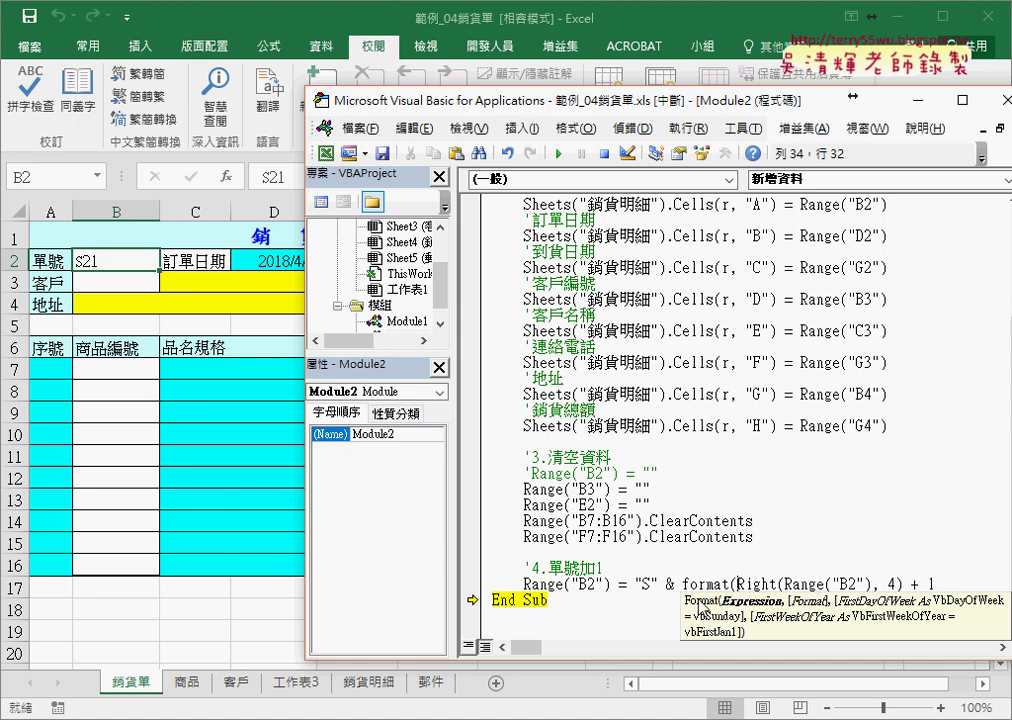
left_click_drag(737, 584, 921, 582)
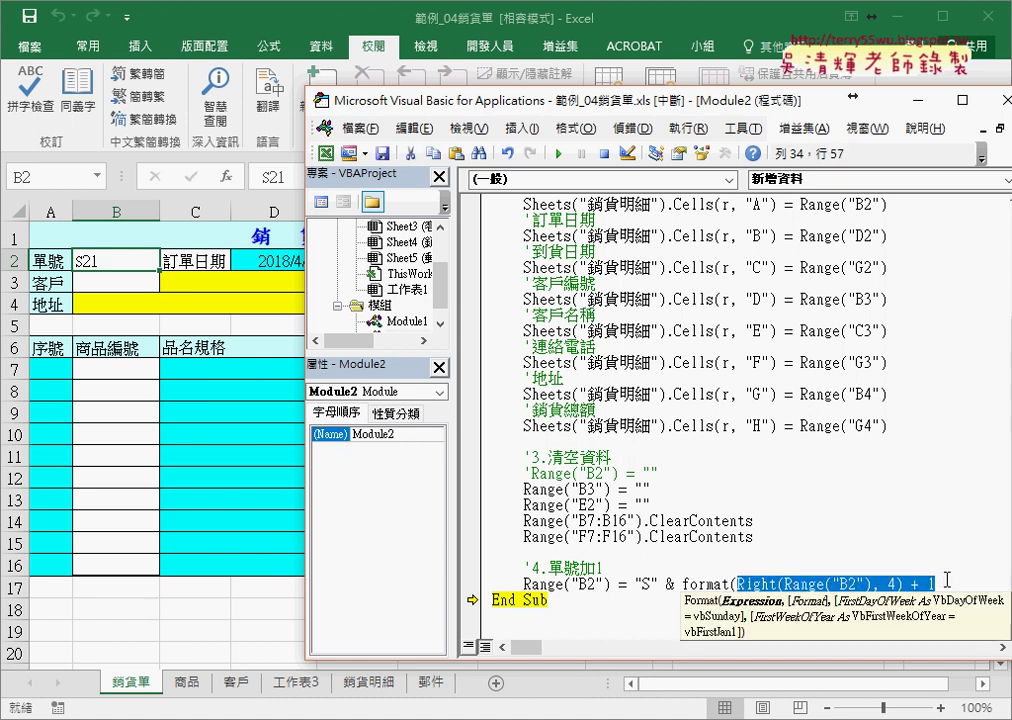
left_click(955, 581)
type(",")
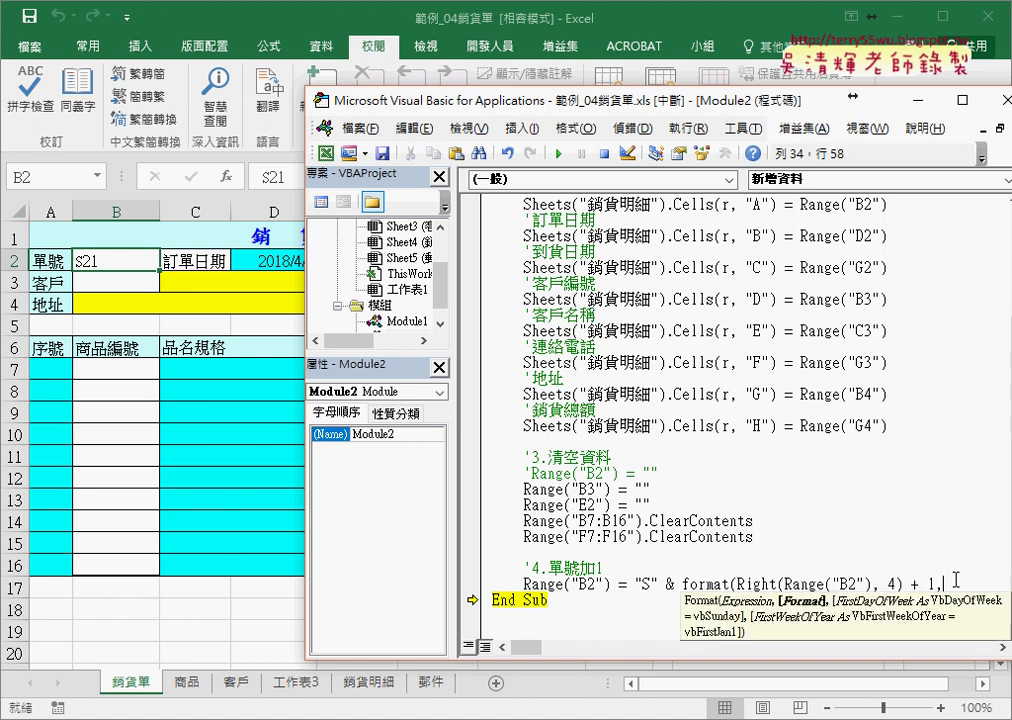
type("\"")
type("0000\")")
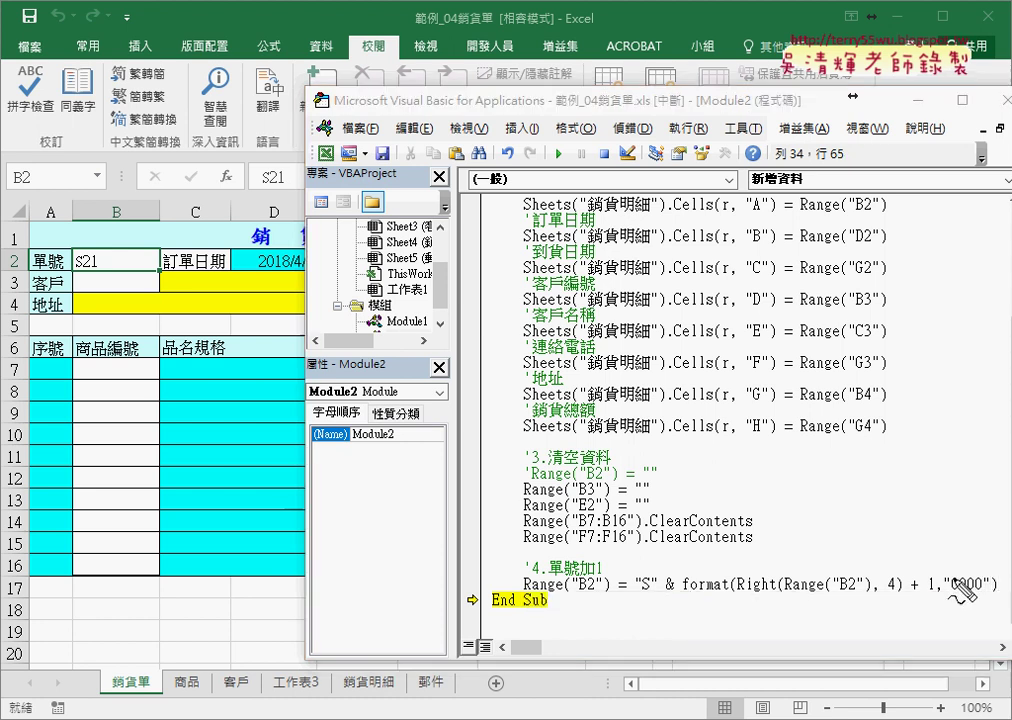
Walk through the Format(Right(Range("B2"),4)+1,"0000") expression part by part, then leave the line for reformatting.
left_click_drag(683, 593, 740, 593)
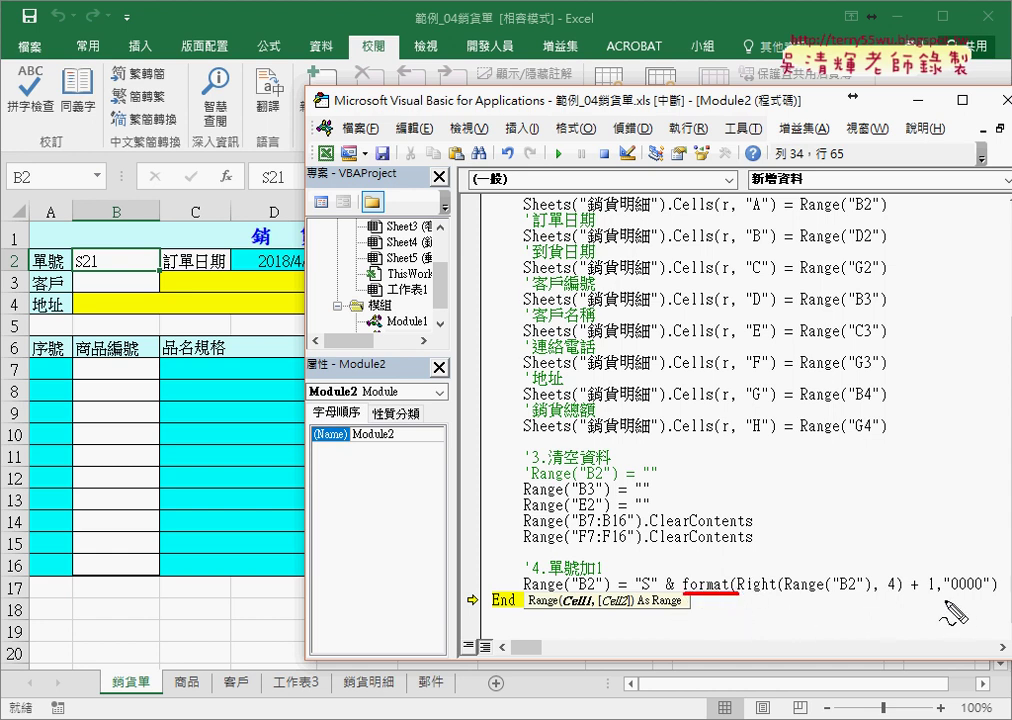
left_click_drag(952, 597, 990, 603)
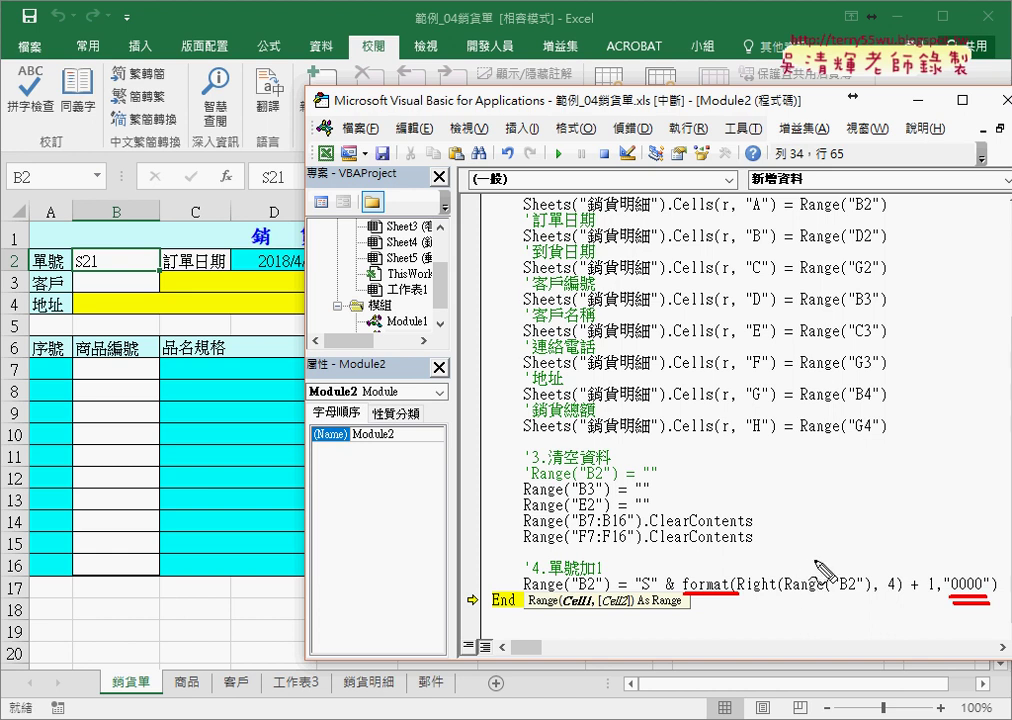
left_click_drag(910, 596, 937, 596)
left_click_drag(828, 546, 846, 558)
left_click_drag(738, 566, 730, 598)
left_click_drag(992, 572, 990, 600)
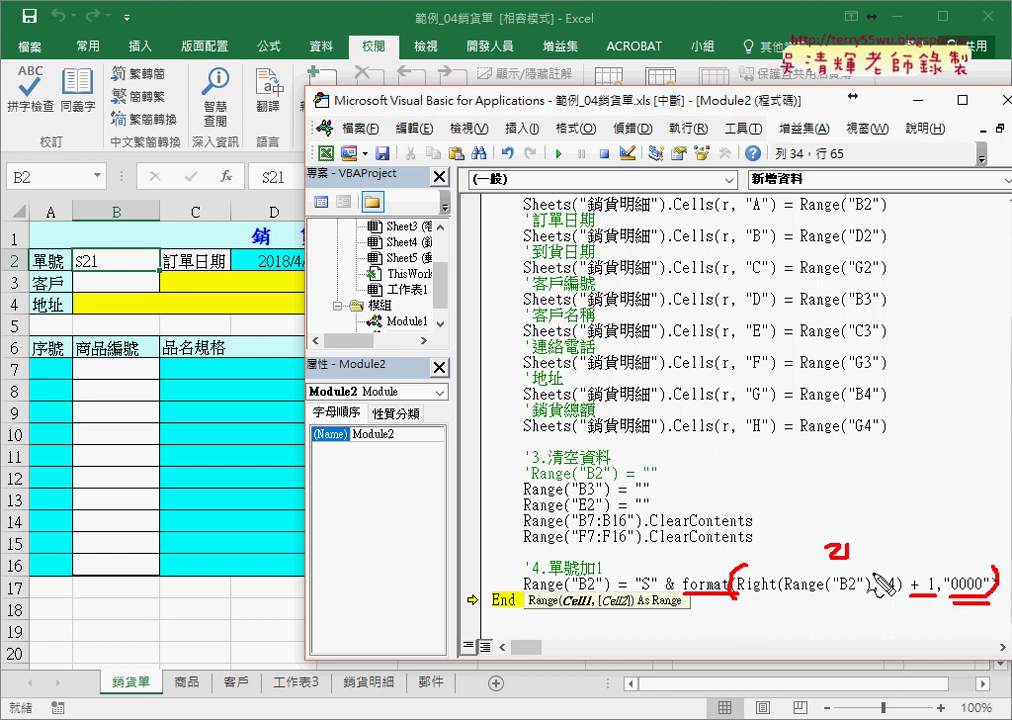
left_click_drag(805, 541, 815, 544)
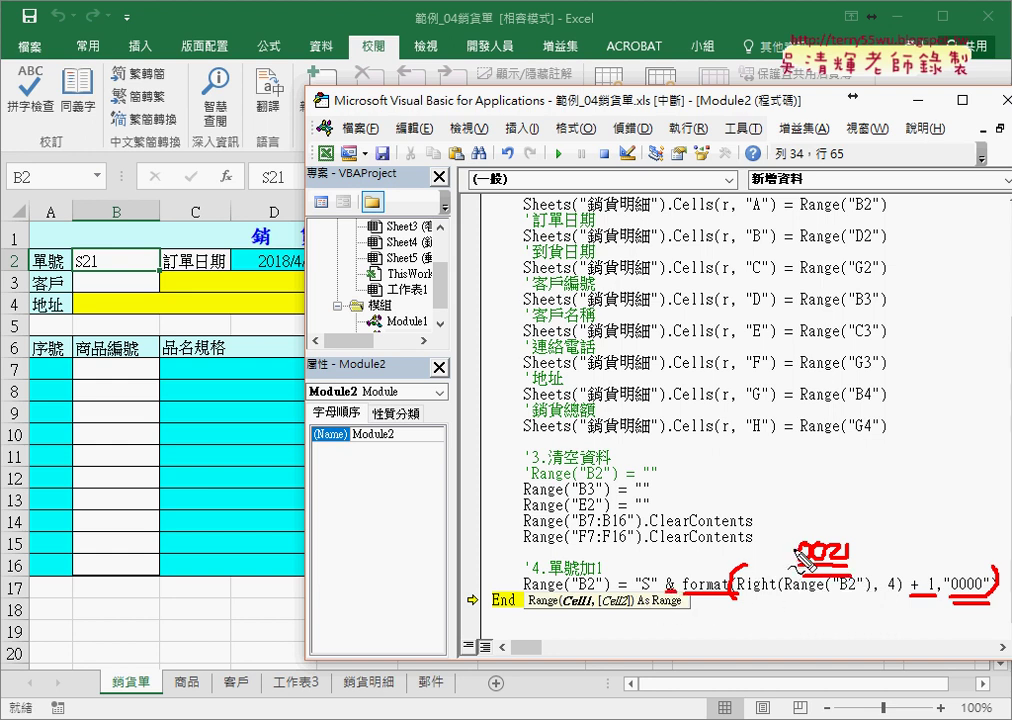
left_click_drag(790, 541, 775, 563)
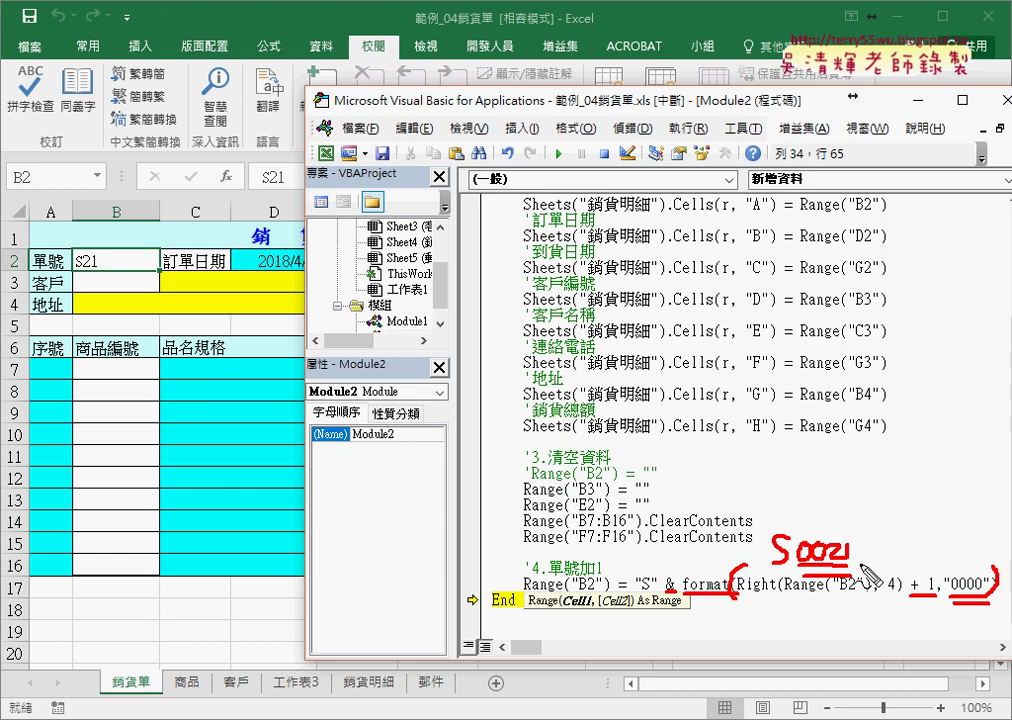
key("Escape")
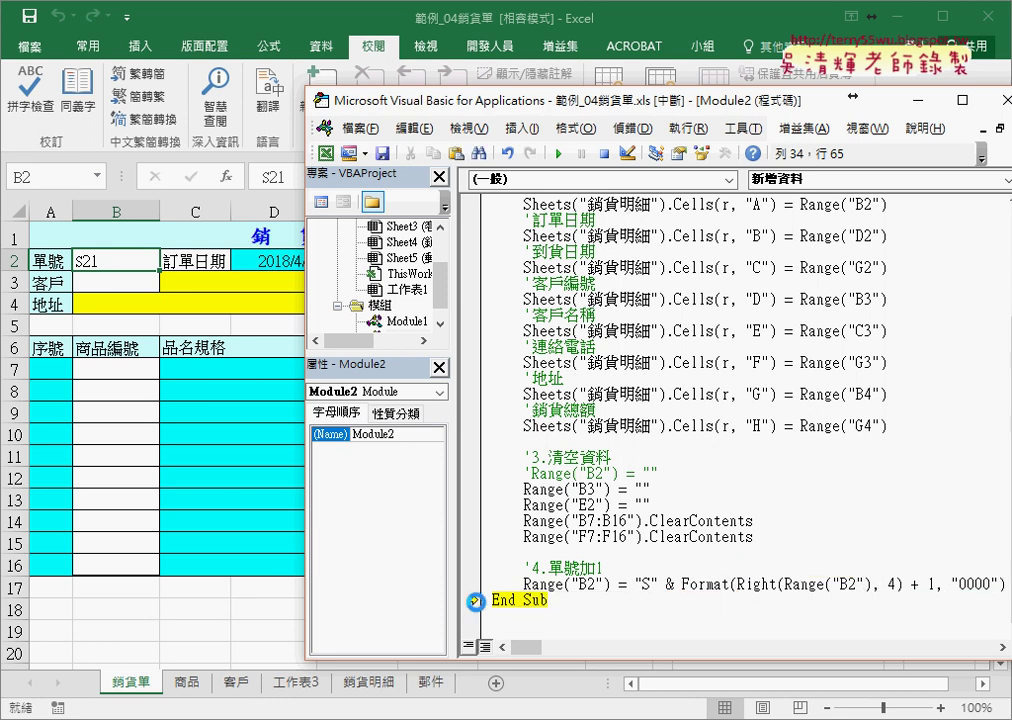
Move execution back to the Format line, run it, and choose Debug on run-time error 13.
left_click_drag(472, 600, 472, 584)
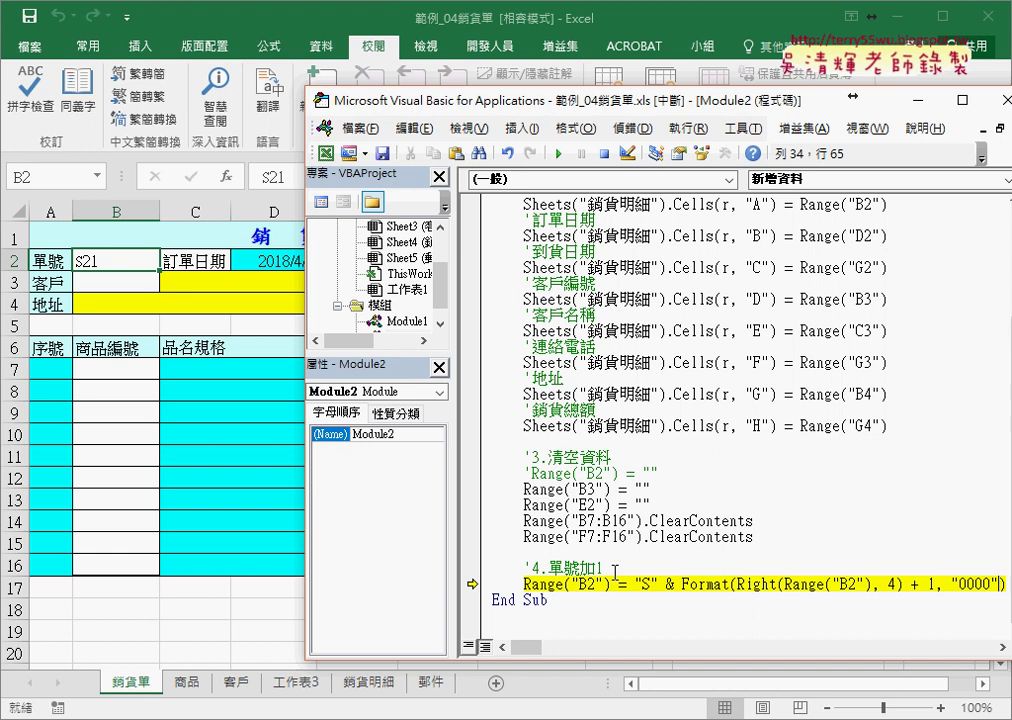
key("F8")
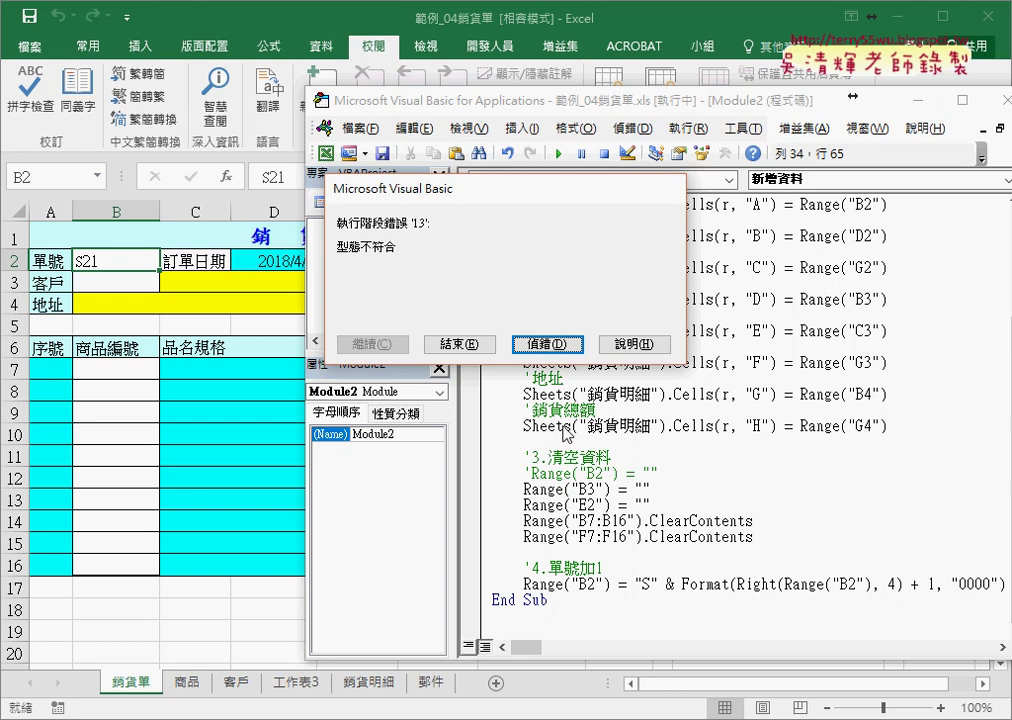
left_click(546, 344)
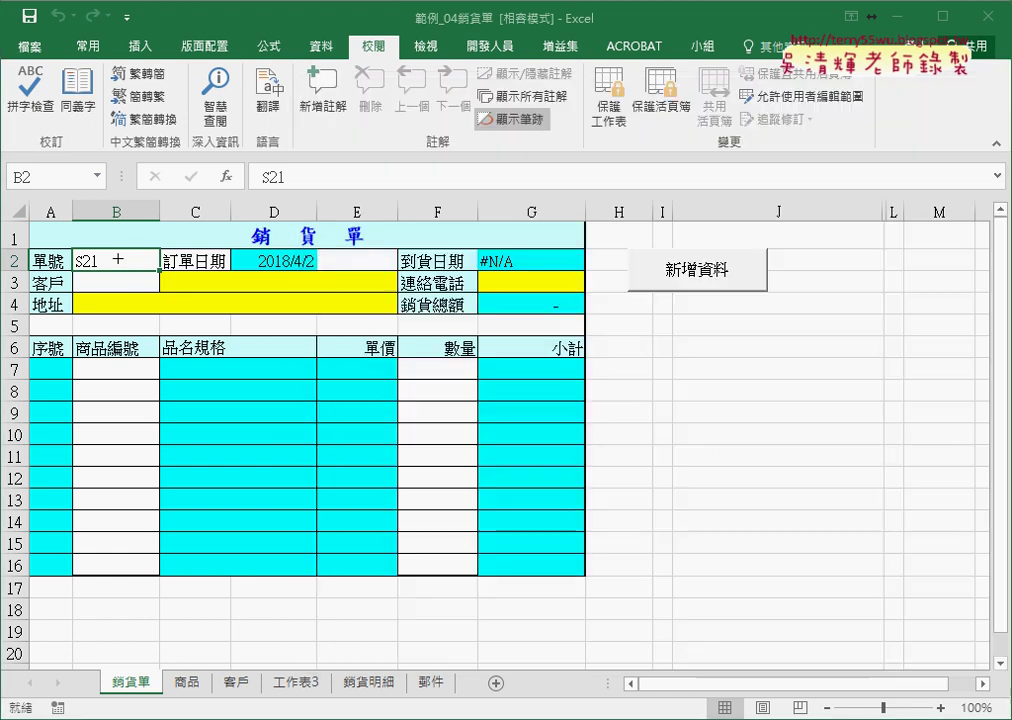
Change cell B2 in Excel from S21 to S0020, then go back to the VBA editor.
left_click(112, 259)
double_click(78, 260)
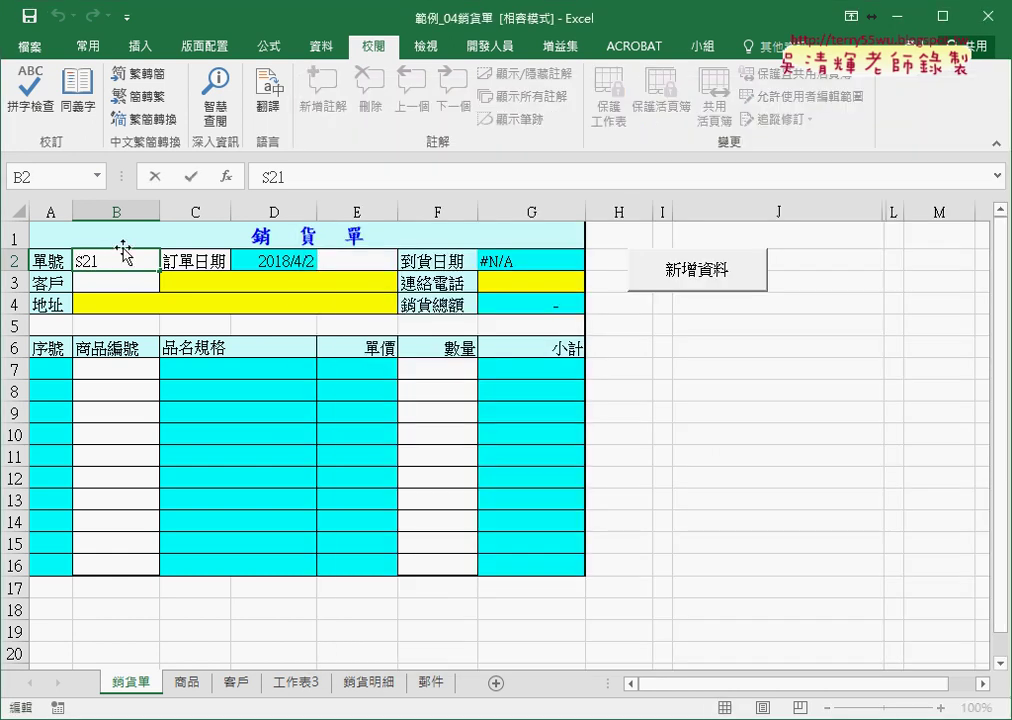
type("00")
key("BackSpace")
type("020")
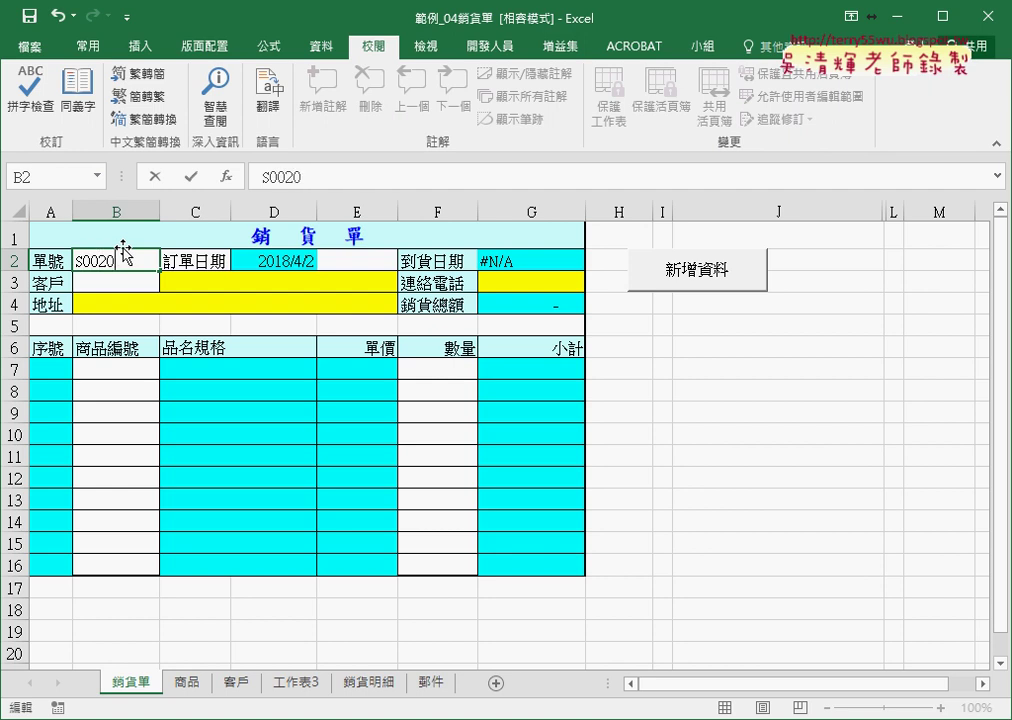
left_click(191, 182)
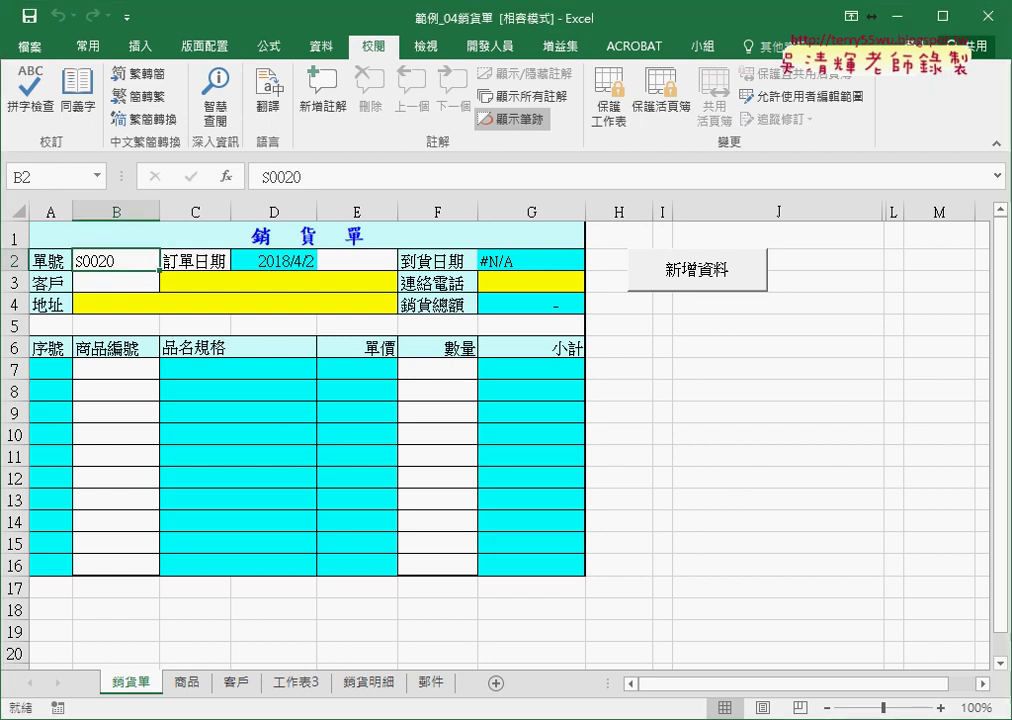
left_click(615, 610)
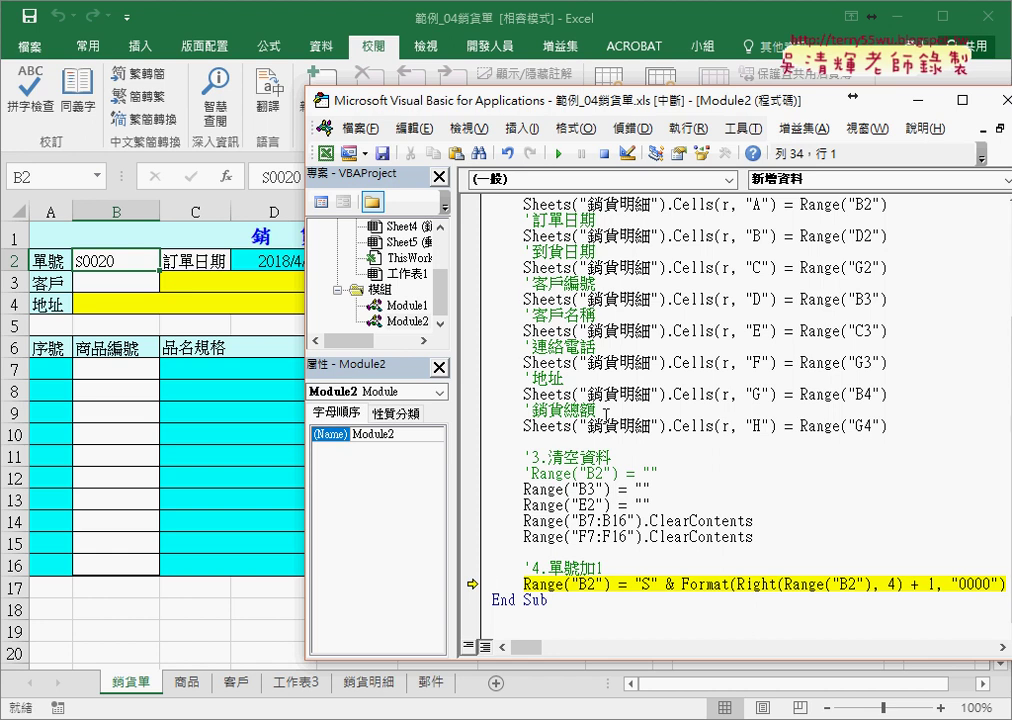
Step the Format line with F8 so B2 becomes S0021, then tidy the blank line below the comment.
key("F8")
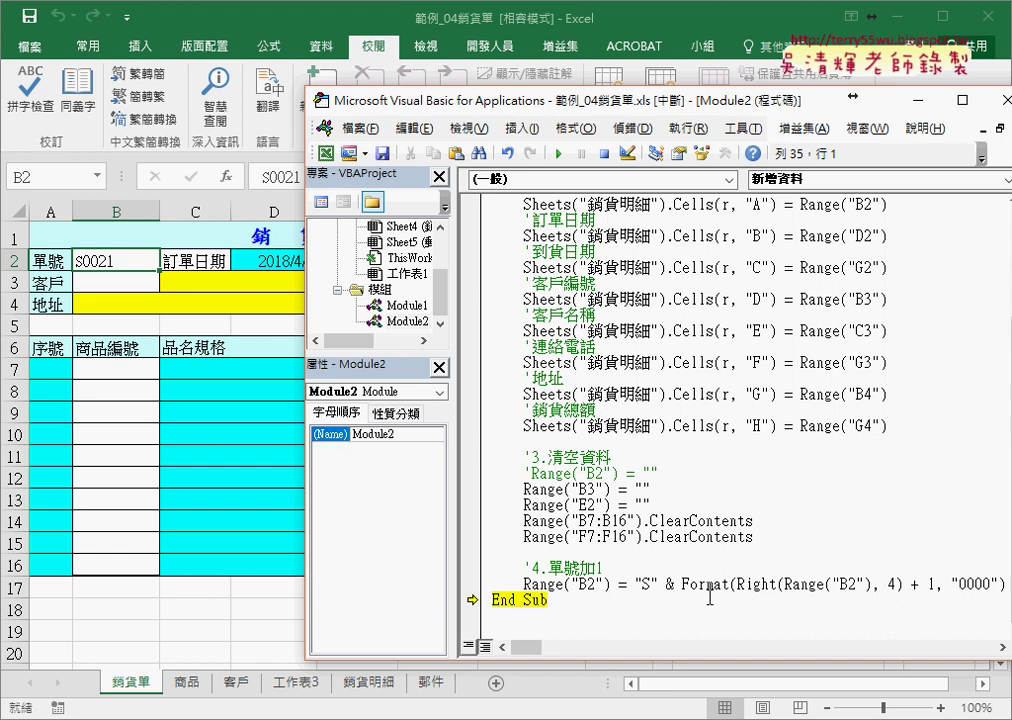
left_click(664, 568)
key("Return")
key("Return")
key("Up")
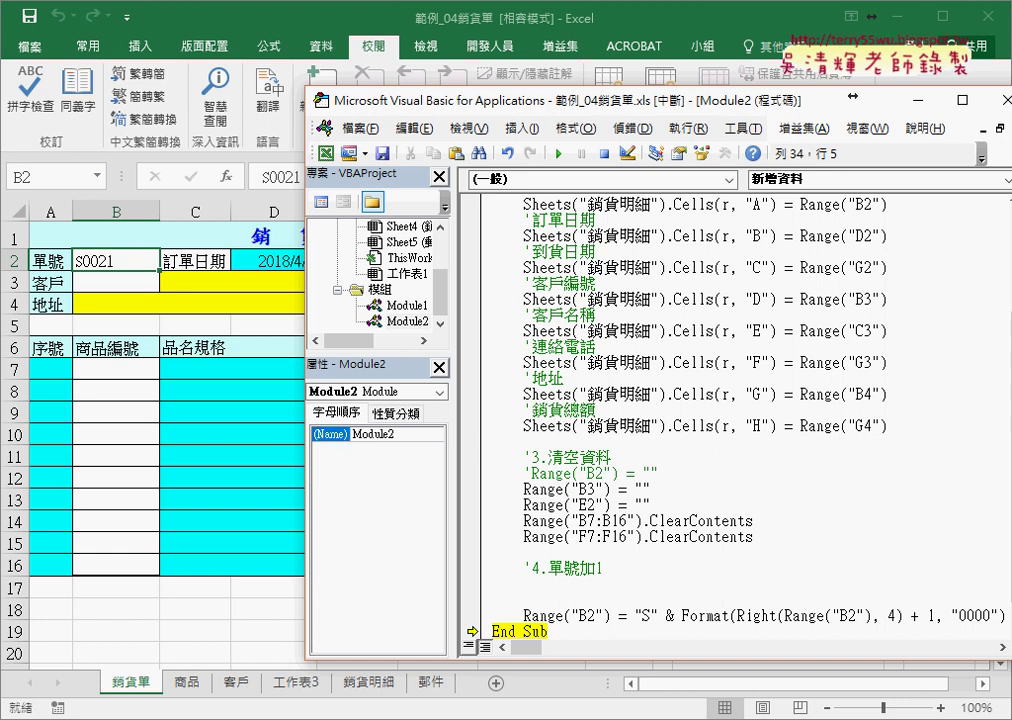
key("BackSpace")
key("BackSpace")
key("Delete")
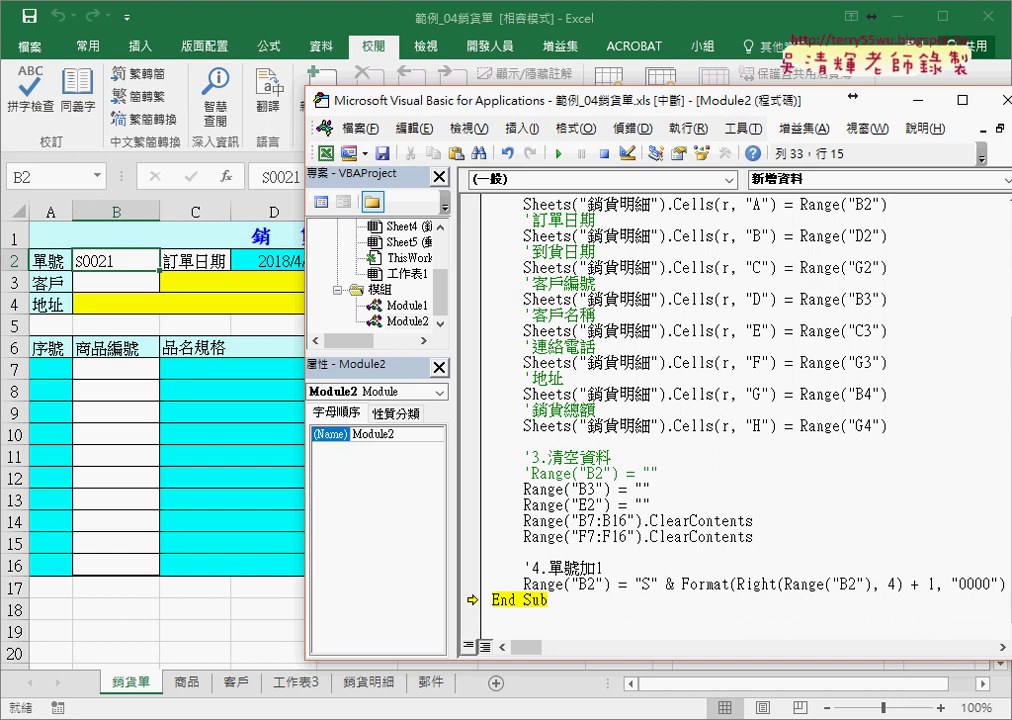
Replace the "S" prefix, quotes included, with the start of a left( call.
double_click(641, 584)
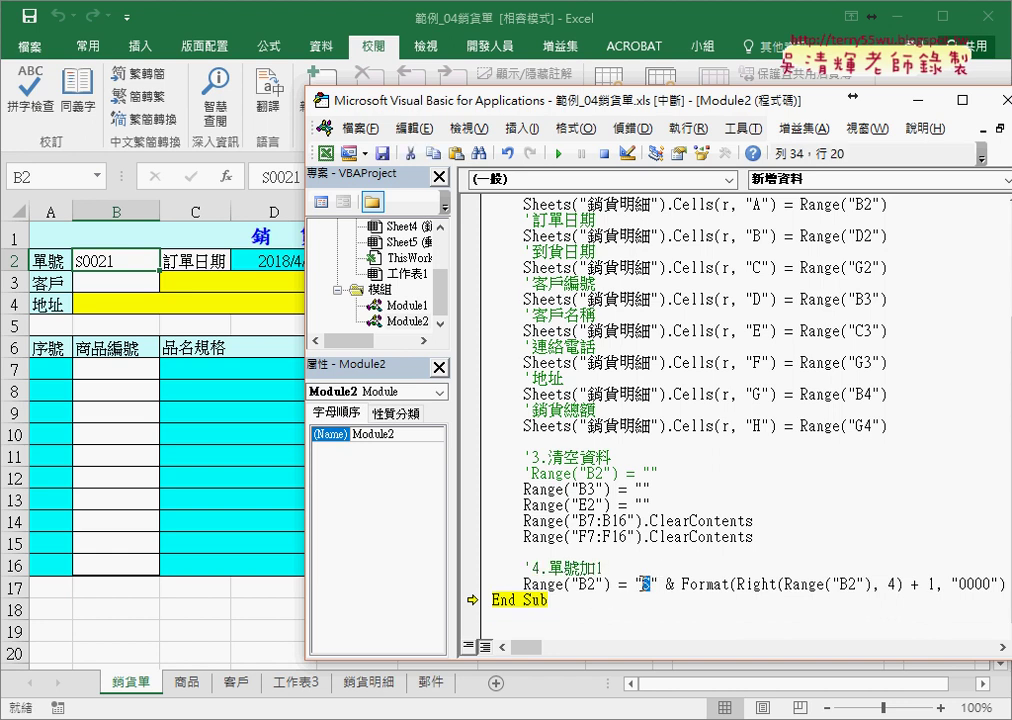
left_click_drag(634, 584, 667, 584)
type("1")
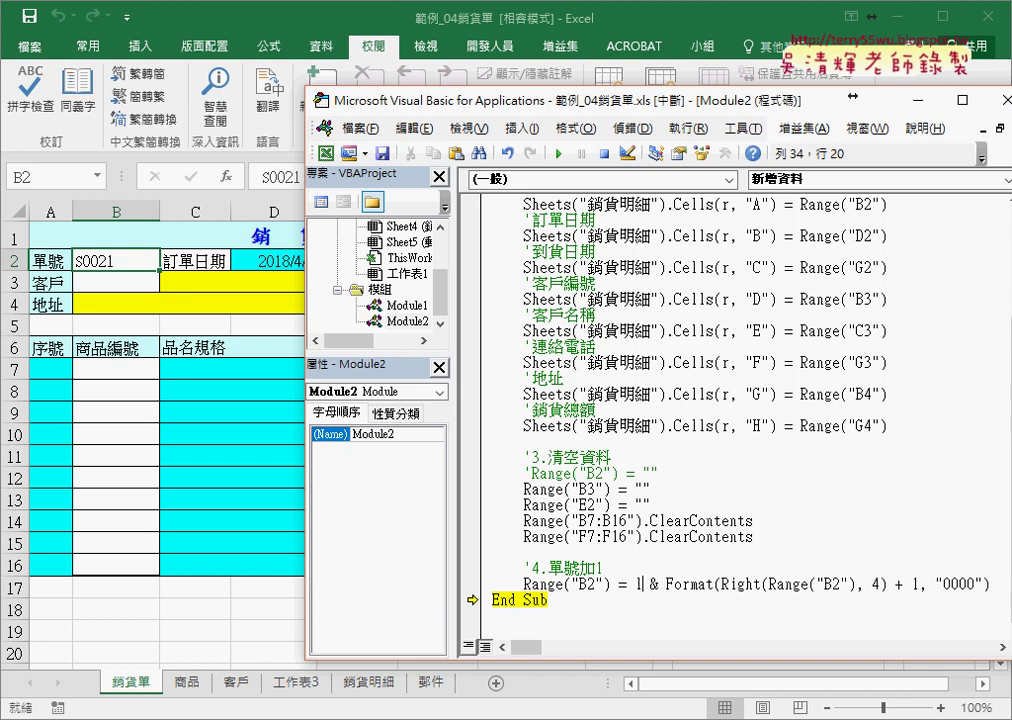
key("BackSpace")
type("left")
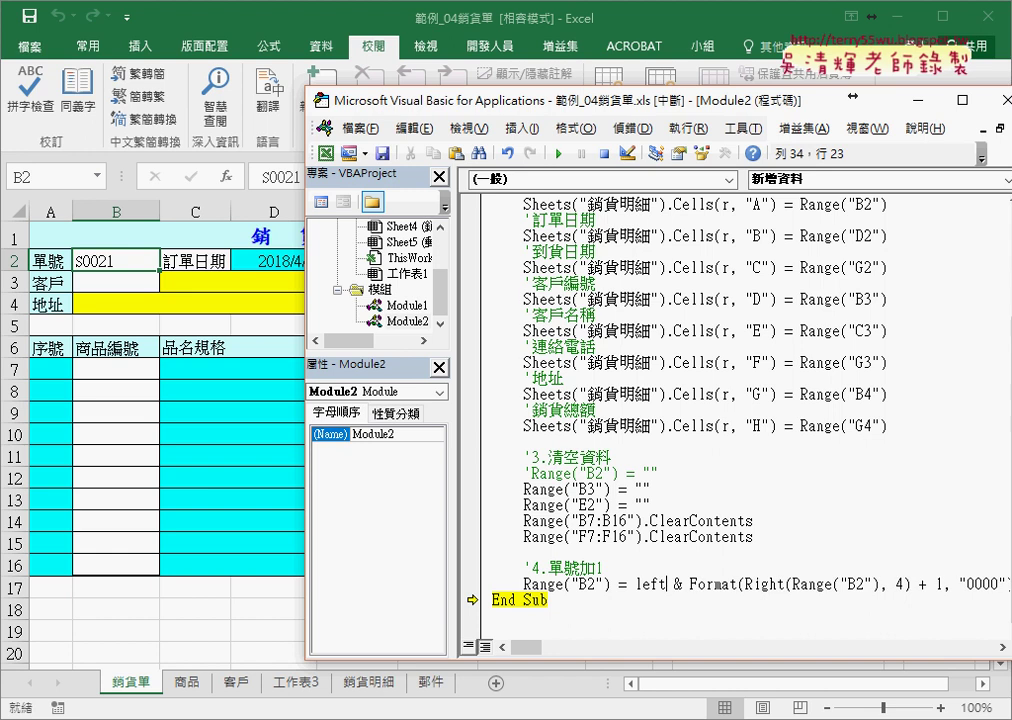
type("(")
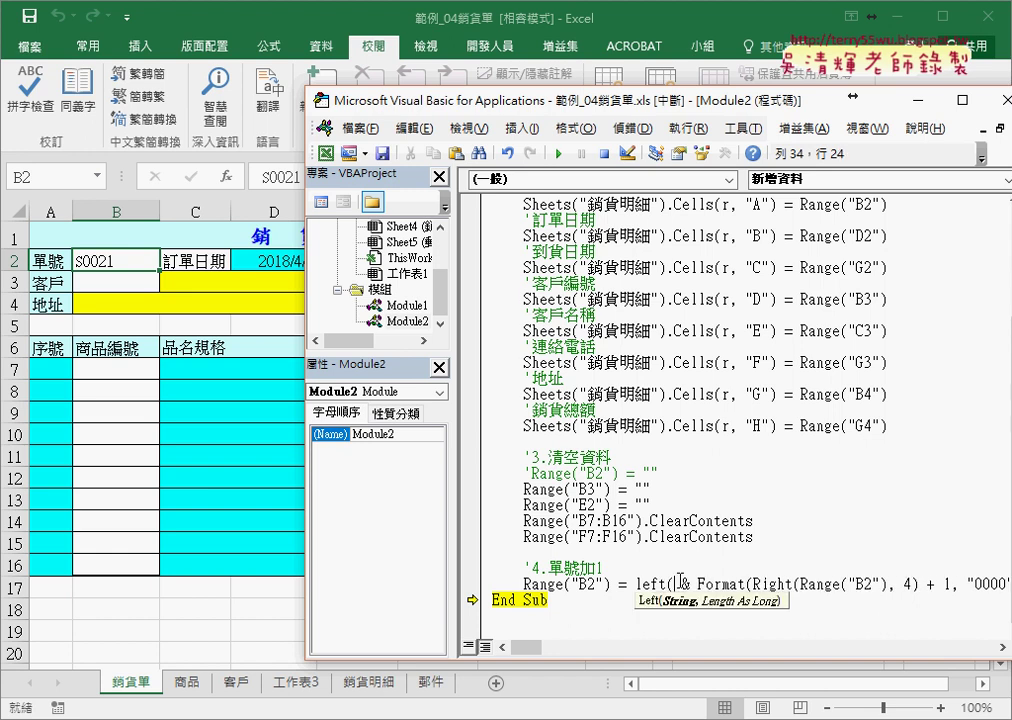
Complete the prefix as Left(Range("B2"), 1) by copying the Range("B2") reference and adding length 1.
left_click_drag(801, 584, 886, 585)
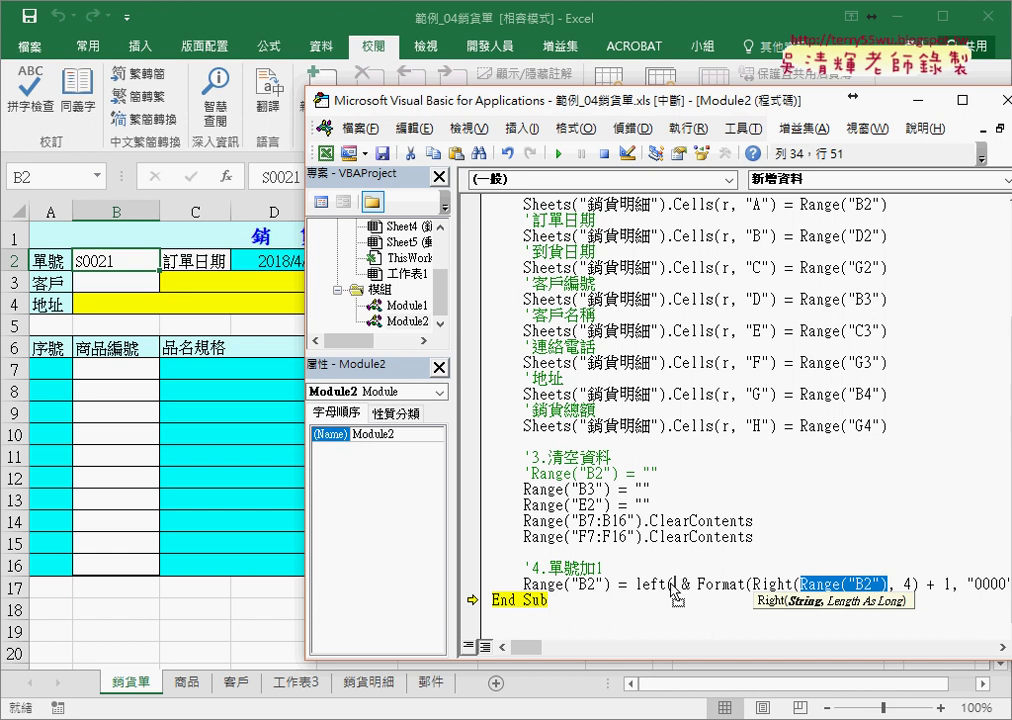
left_click_drag(675, 594, 674, 592)
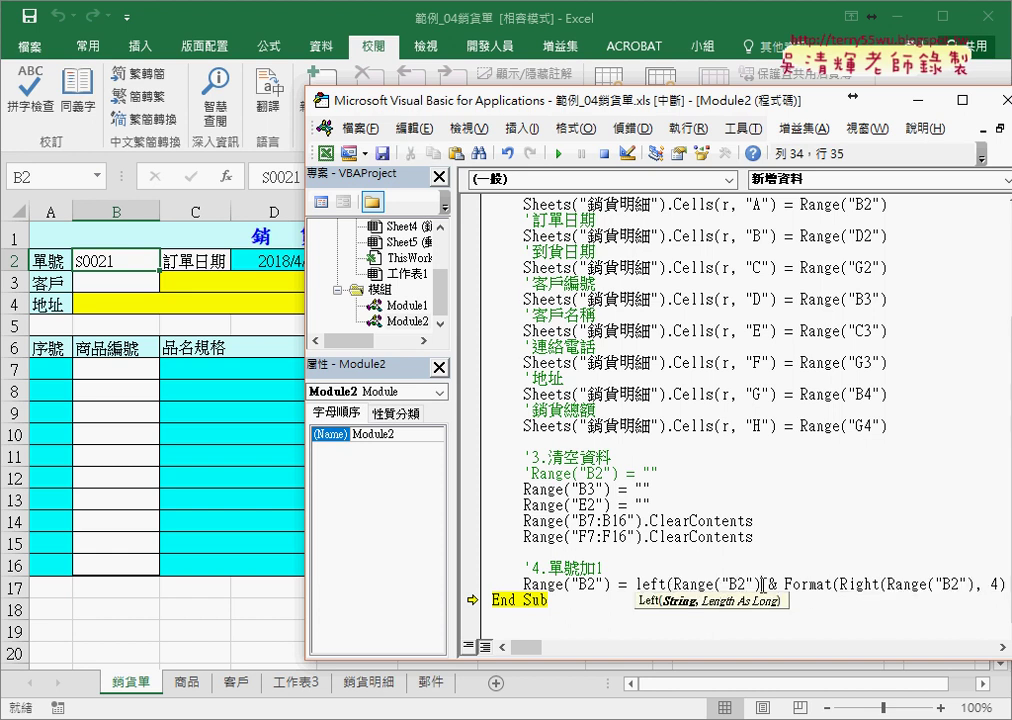
type("1")
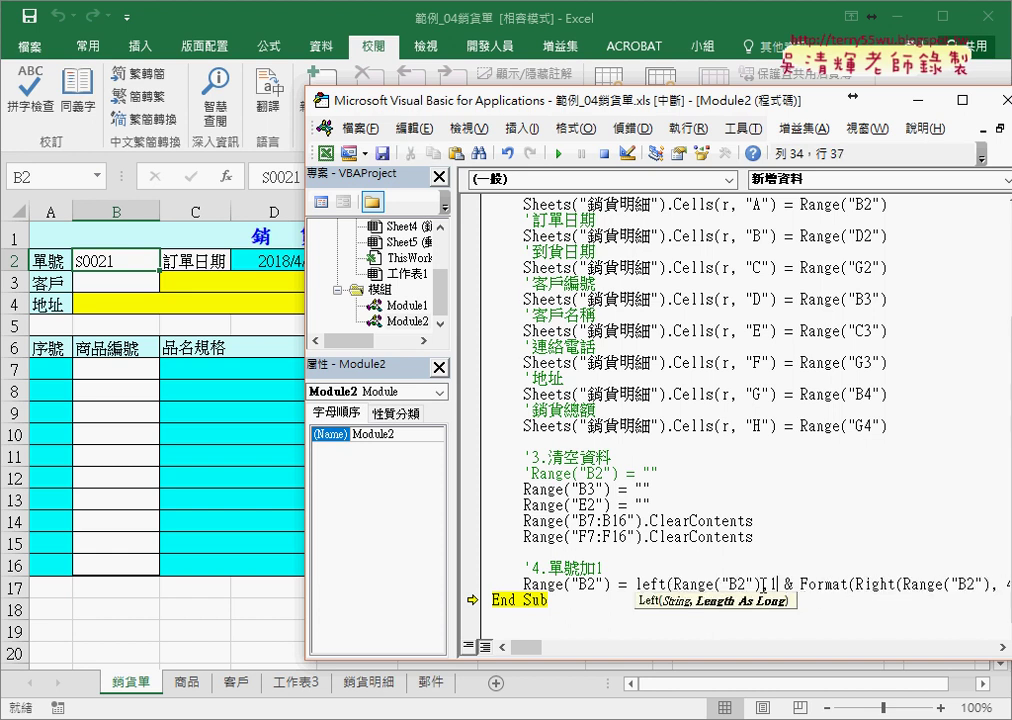
left_click(761, 588)
type(",")
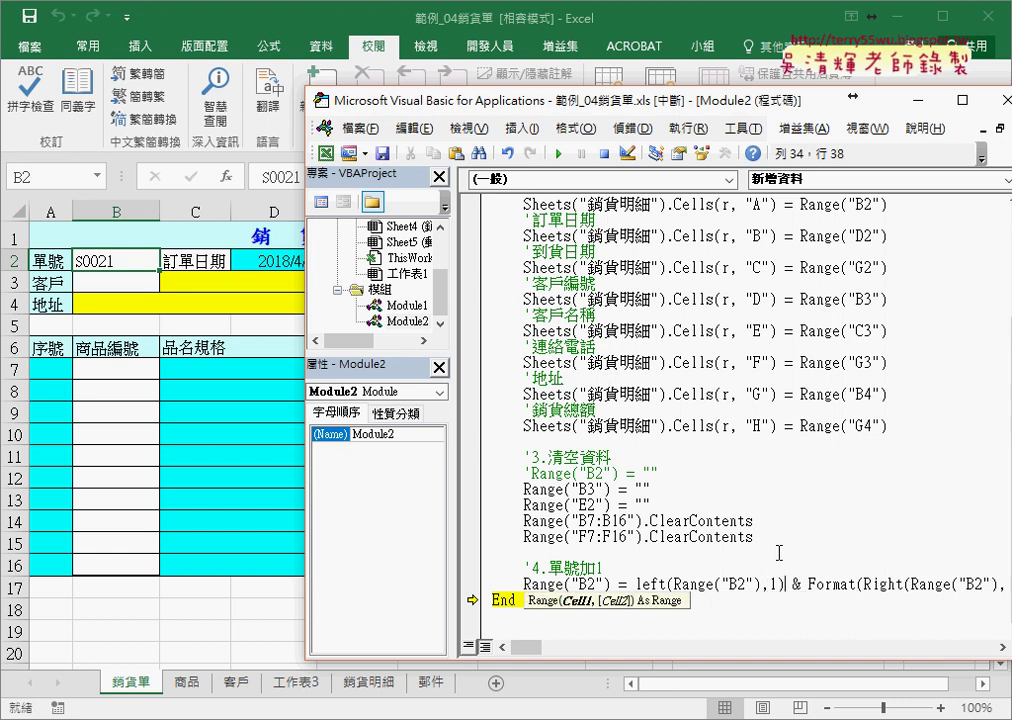
key("Up")
key("Up")
key("Up")
left_click_drag(793, 584, 634, 584)
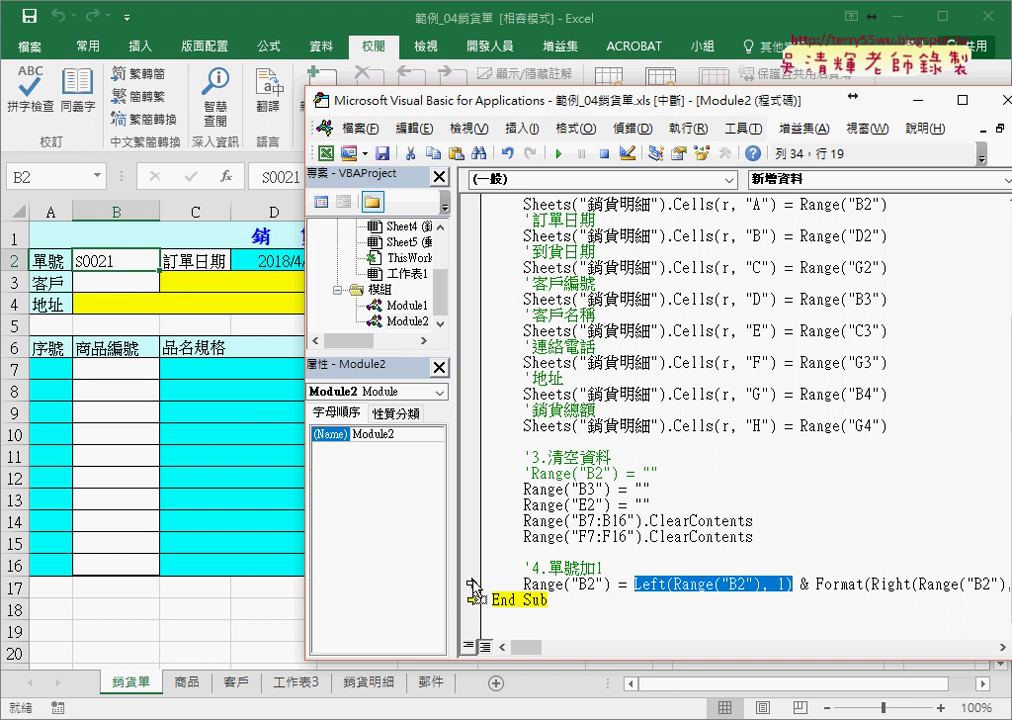
Make the edited line the next statement and step it so B2 becomes S0022, then switch to the Google Docs notes.
key("ctrl+F9")
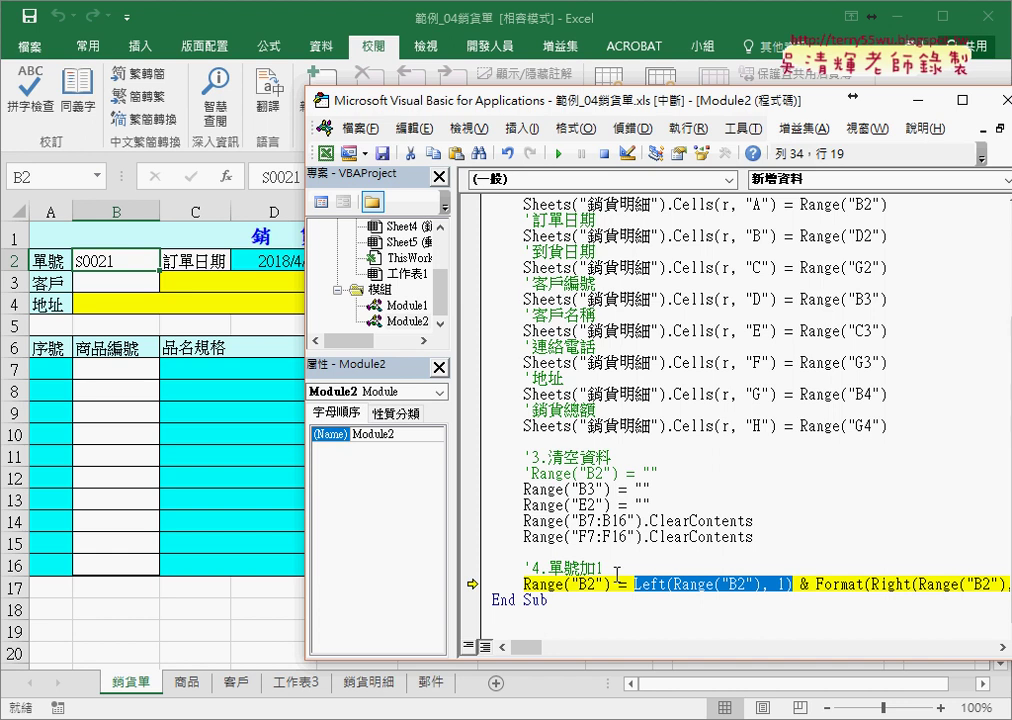
key("F8")
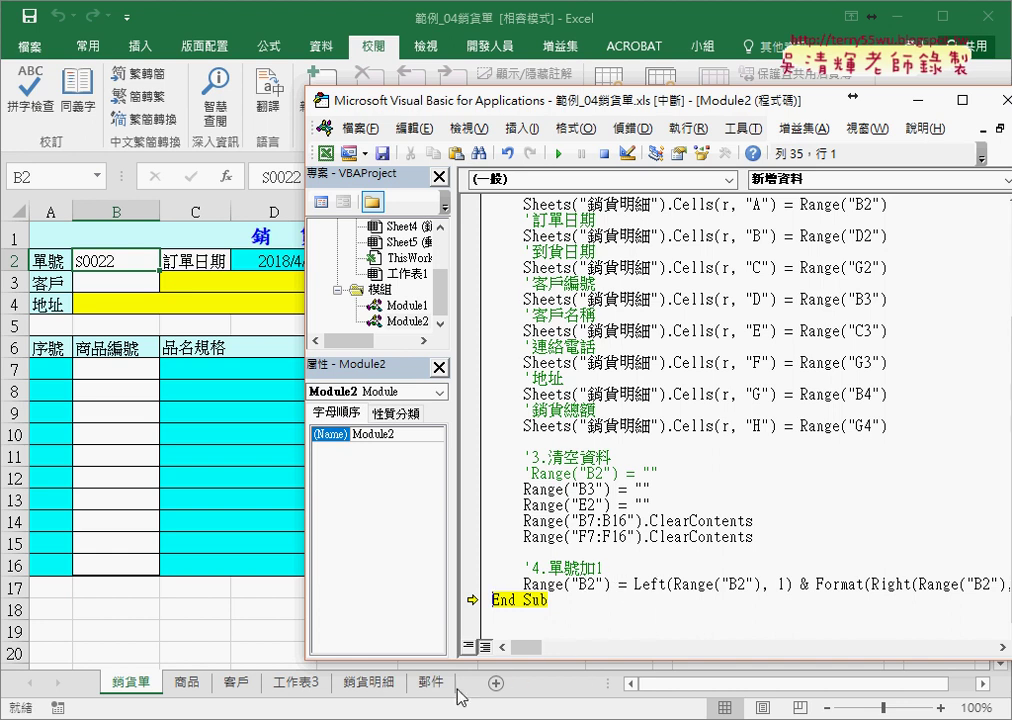
left_click(276, 671)
In 程式碼.docx, highlight the S-prefixed Range("B2") = "S" & Format(...) line under 如果編號為S000X.
scroll(378, 567, "down", 1)
left_click_drag(46, 476, 190, 476)
left_click_drag(598, 511, 58, 508)
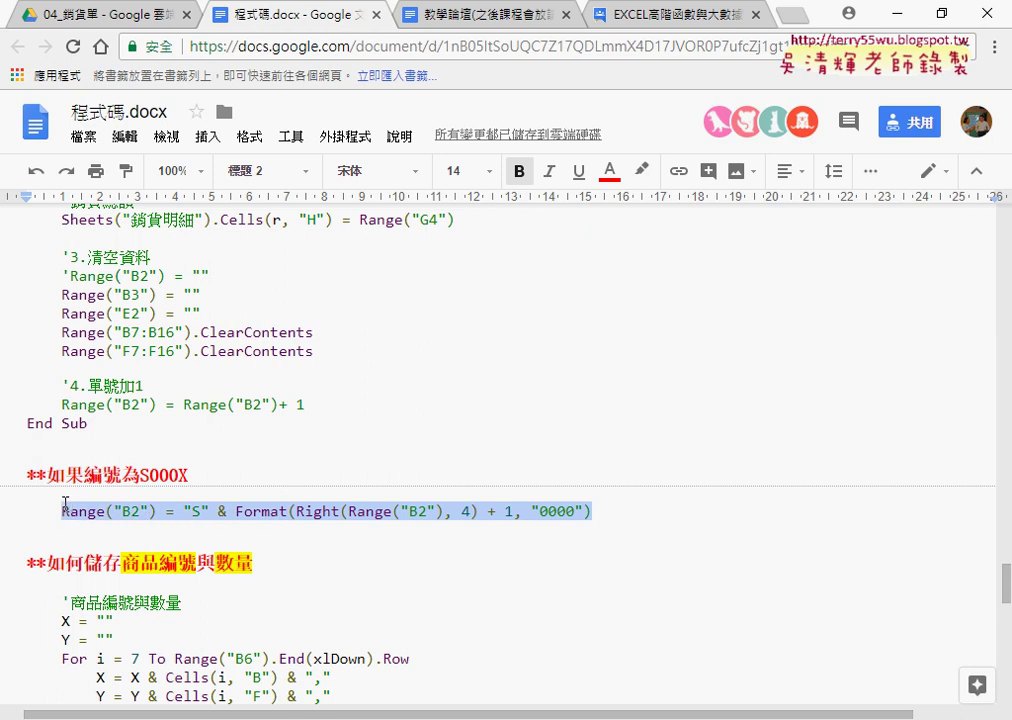